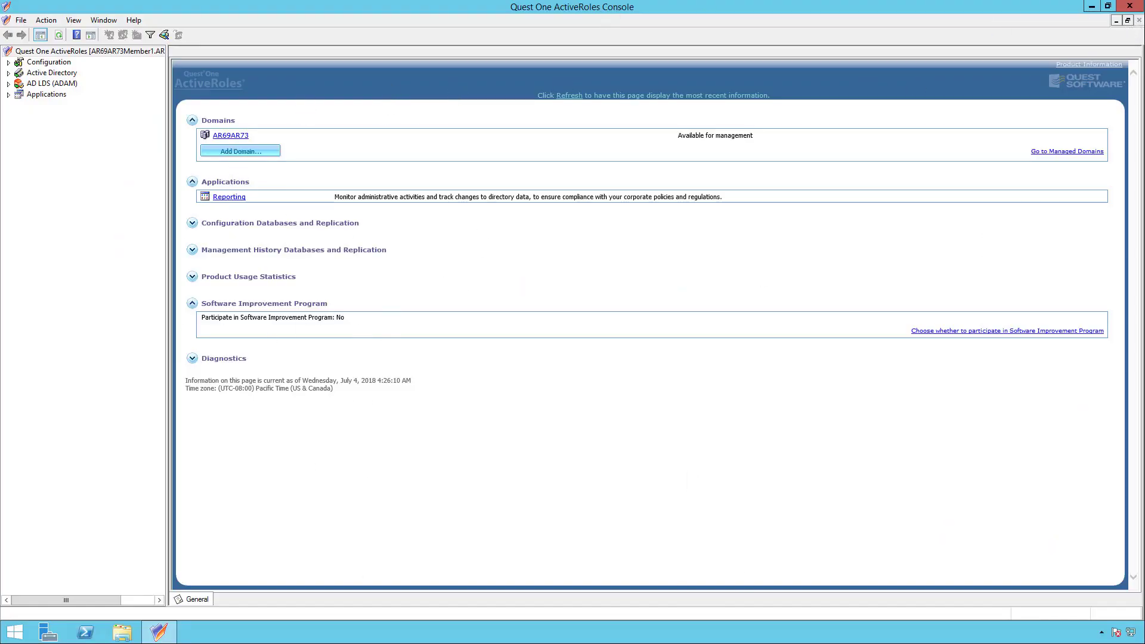
Step: Close the old console and launch the ActiveRoles installer from the nested ARS7.3.1 folder
{"action": "left_click", "coordinate": [1129, 6]}
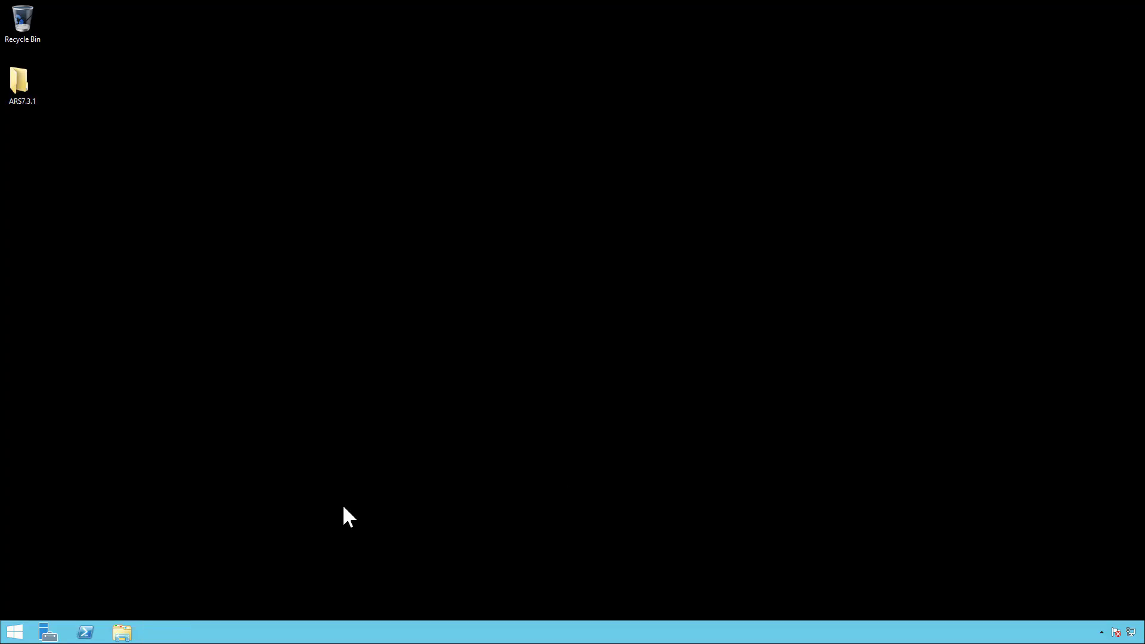
{"action": "double_click", "coordinate": [22, 90]}
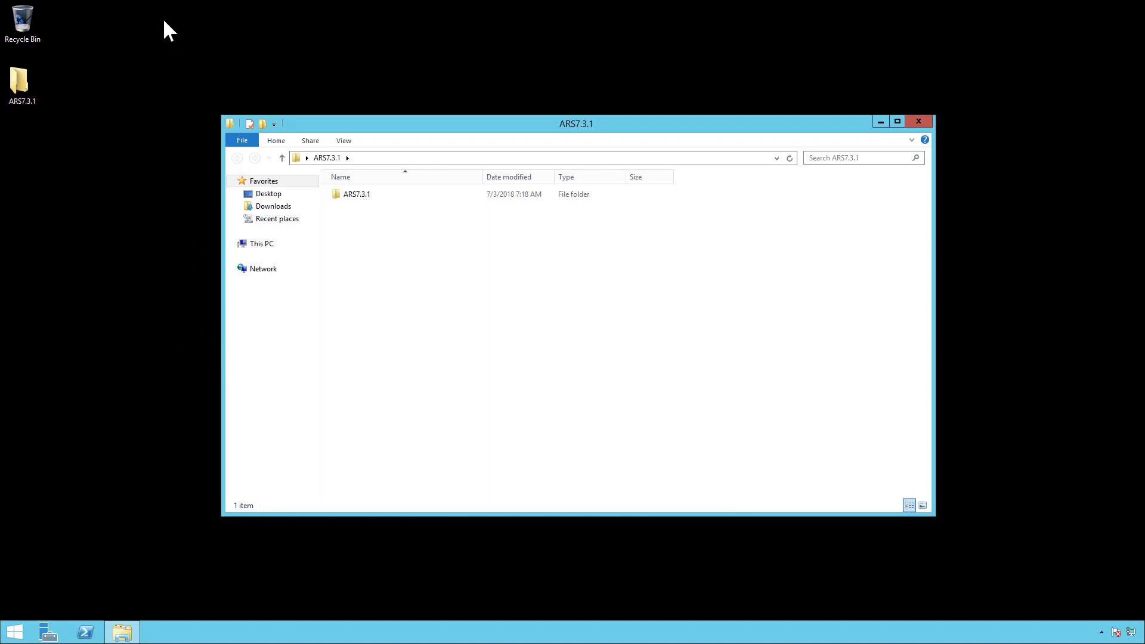
{"action": "left_click", "coordinate": [159, 36]}
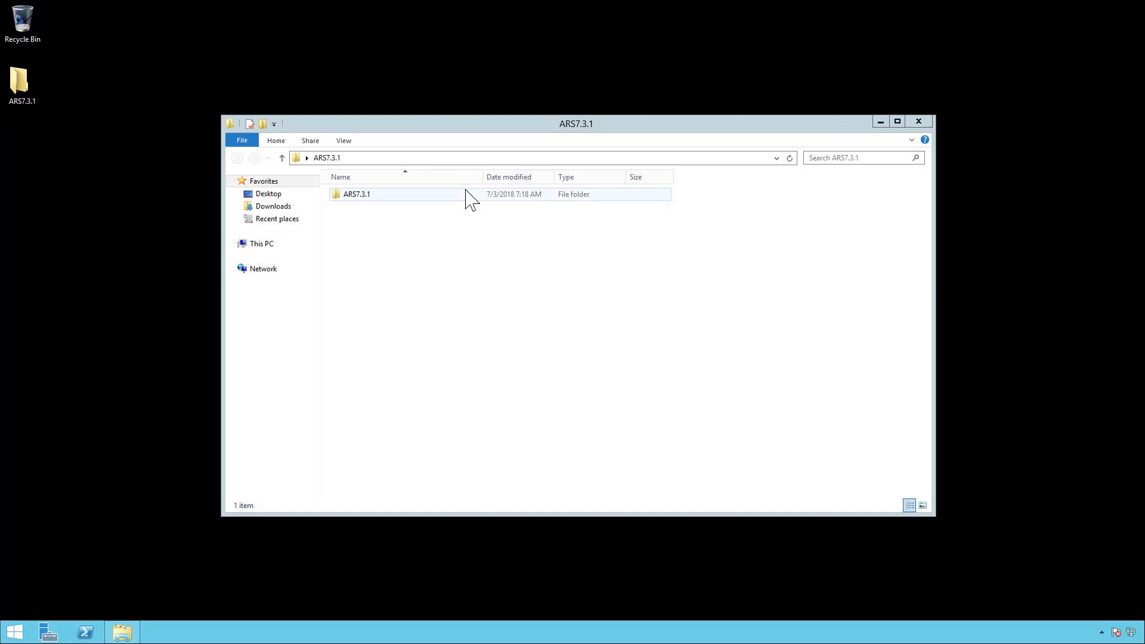
{"action": "double_click", "coordinate": [351, 197]}
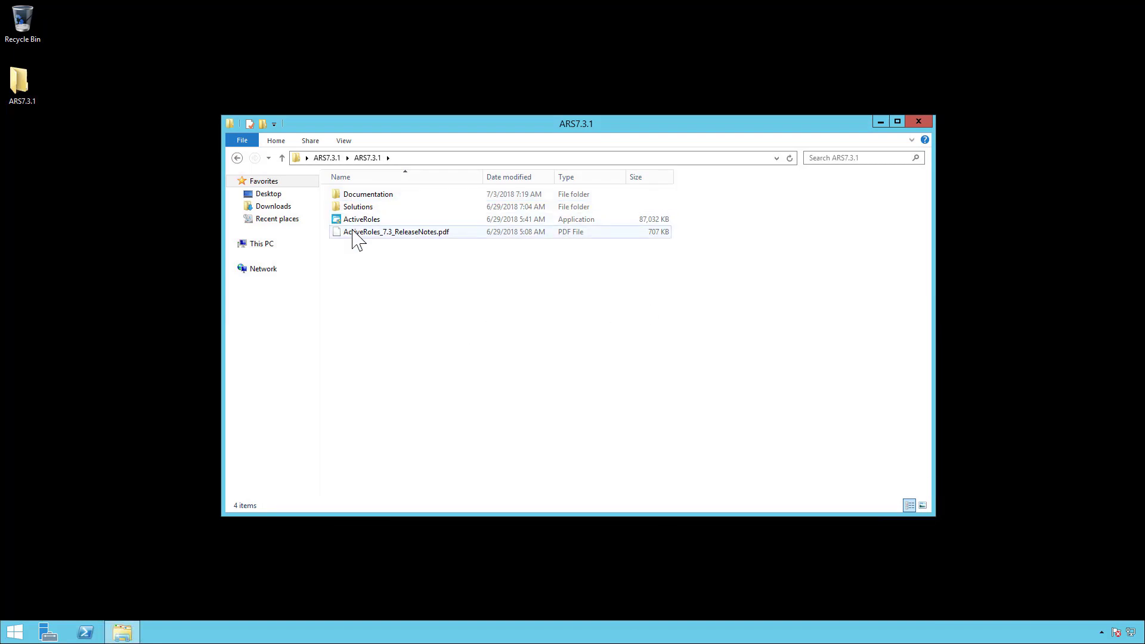
{"action": "double_click", "coordinate": [367, 220]}
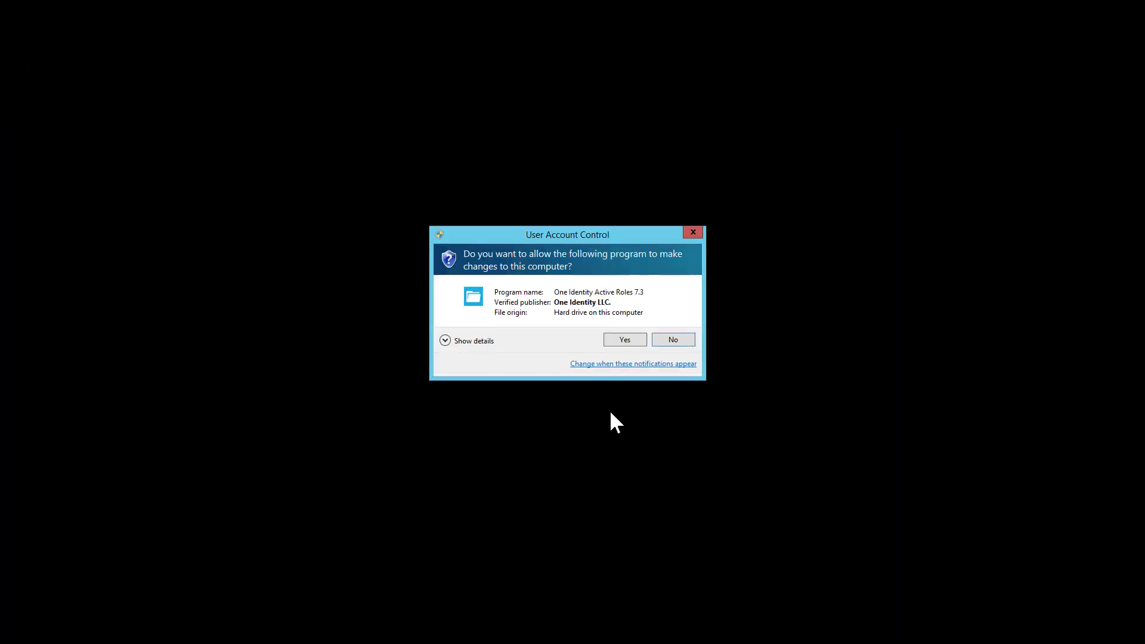
Step: Install Active Roles 7.3 with the default components after accepting the license agreement
{"action": "left_click", "coordinate": [624, 340]}
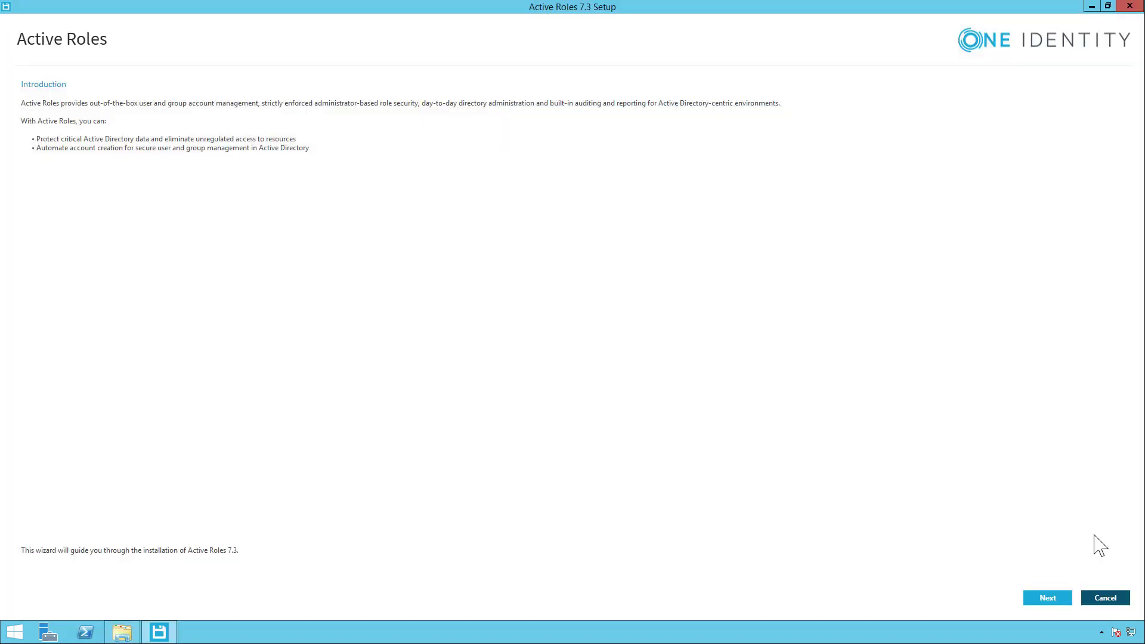
{"action": "left_click", "coordinate": [1048, 598]}
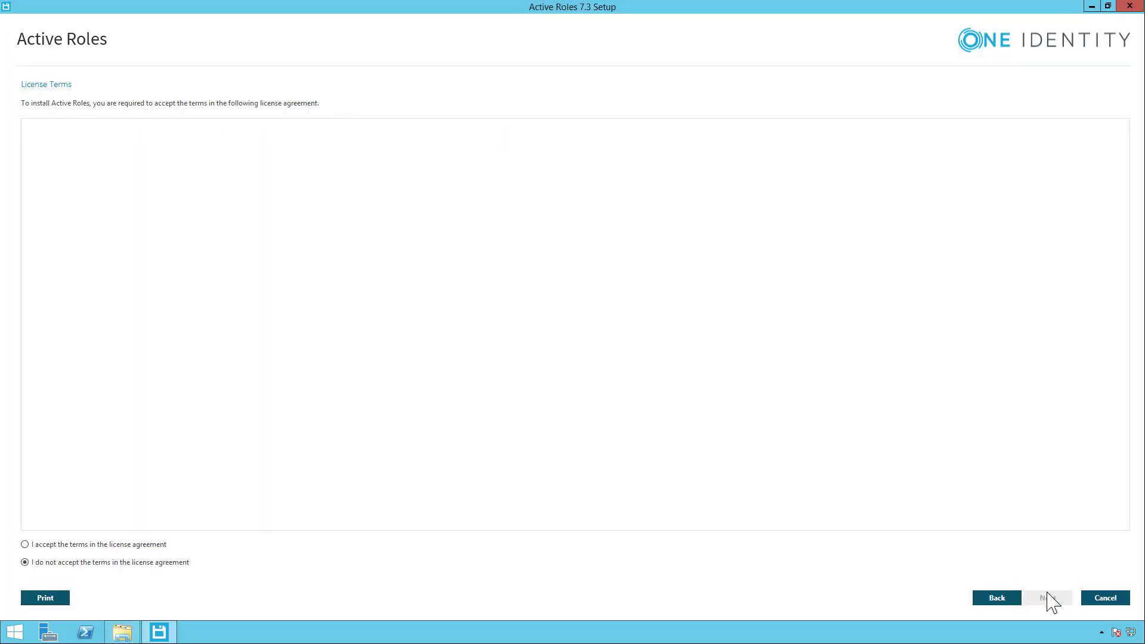
{"action": "left_click", "coordinate": [24, 545]}
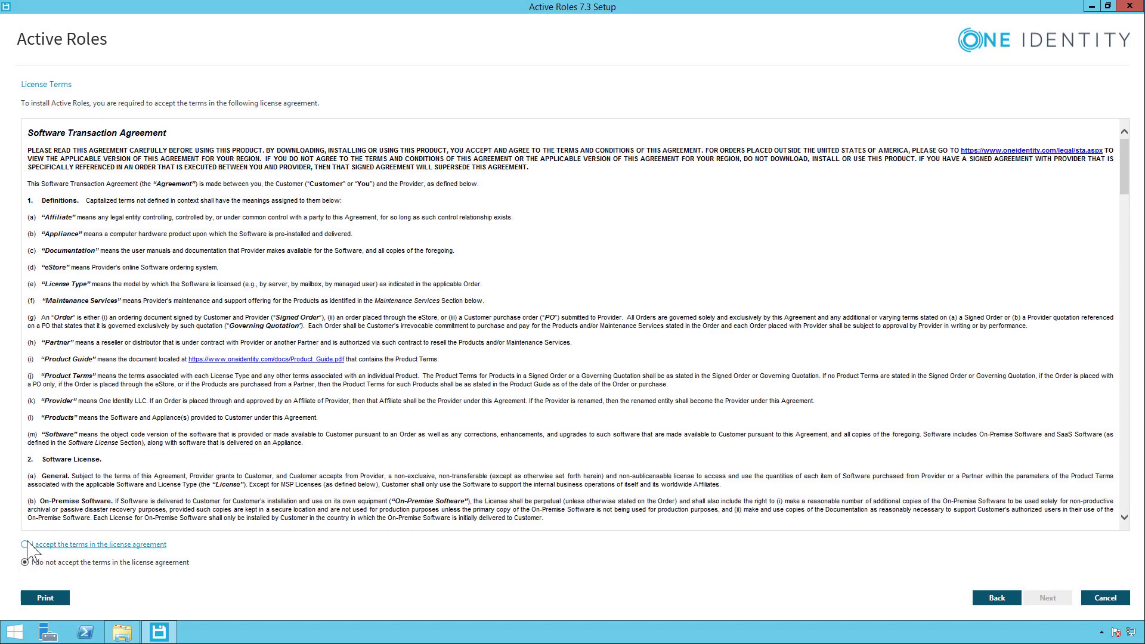
{"action": "left_click", "coordinate": [1037, 601]}
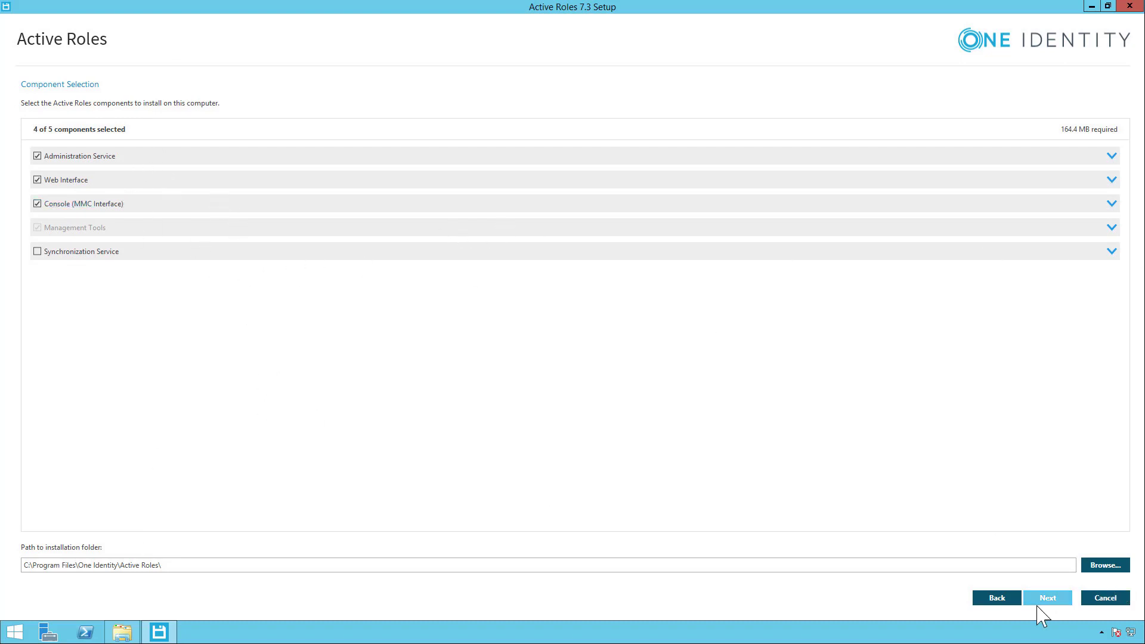
{"action": "left_click", "coordinate": [1056, 601]}
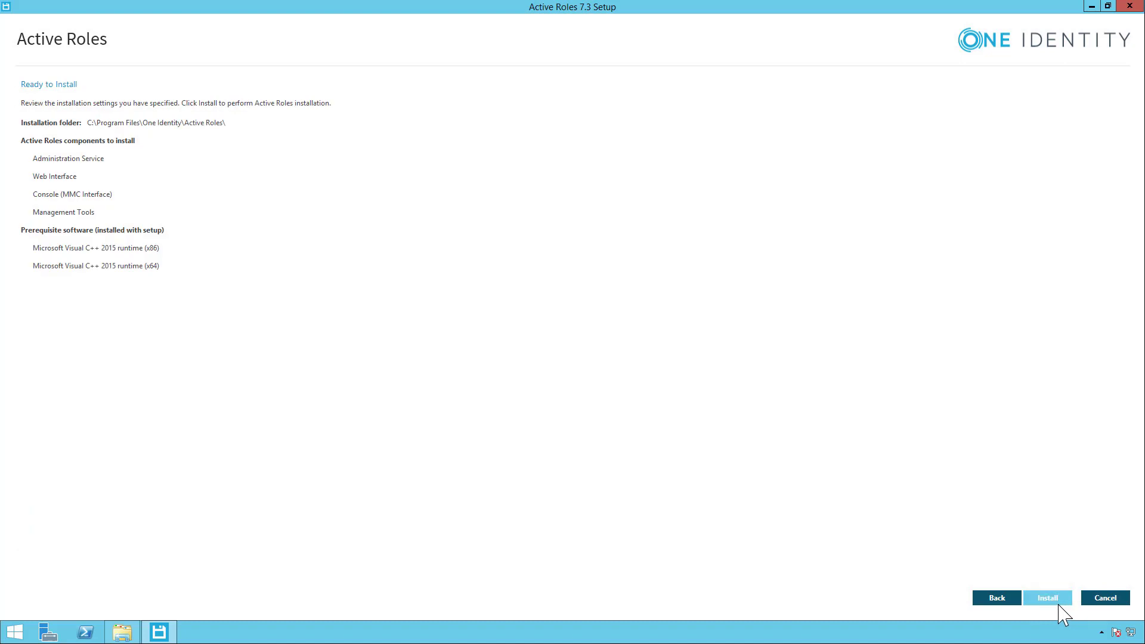
{"action": "left_click", "coordinate": [1060, 601]}
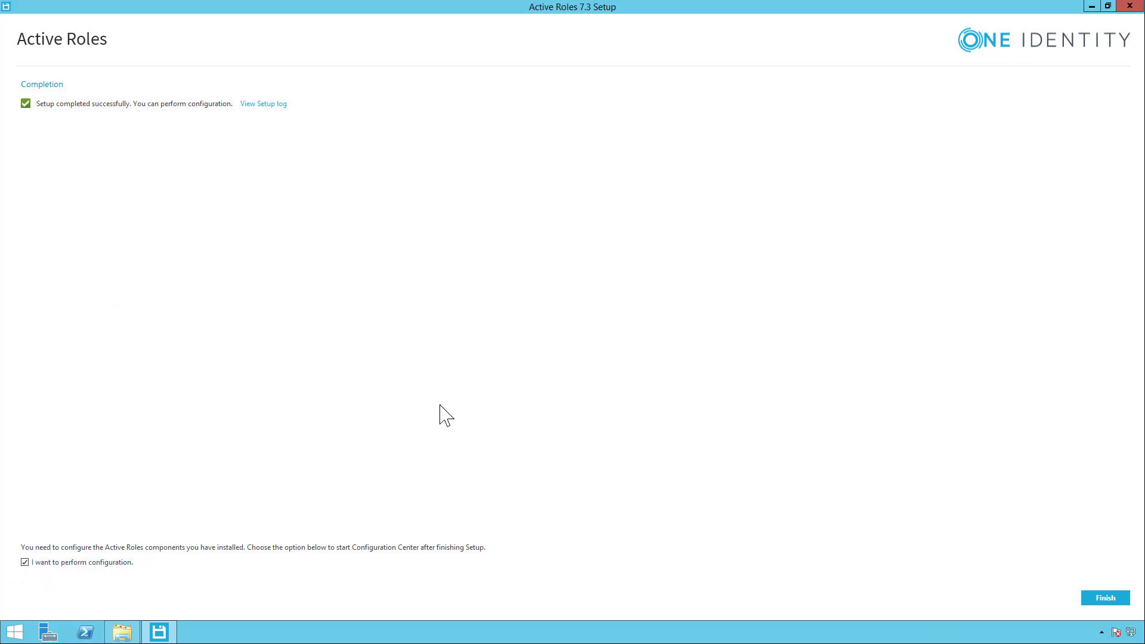
Step: Finish setup, then give the Administration Service its account password, BUILTIN\Administrators, and a new database
{"action": "left_click", "coordinate": [1105, 598]}
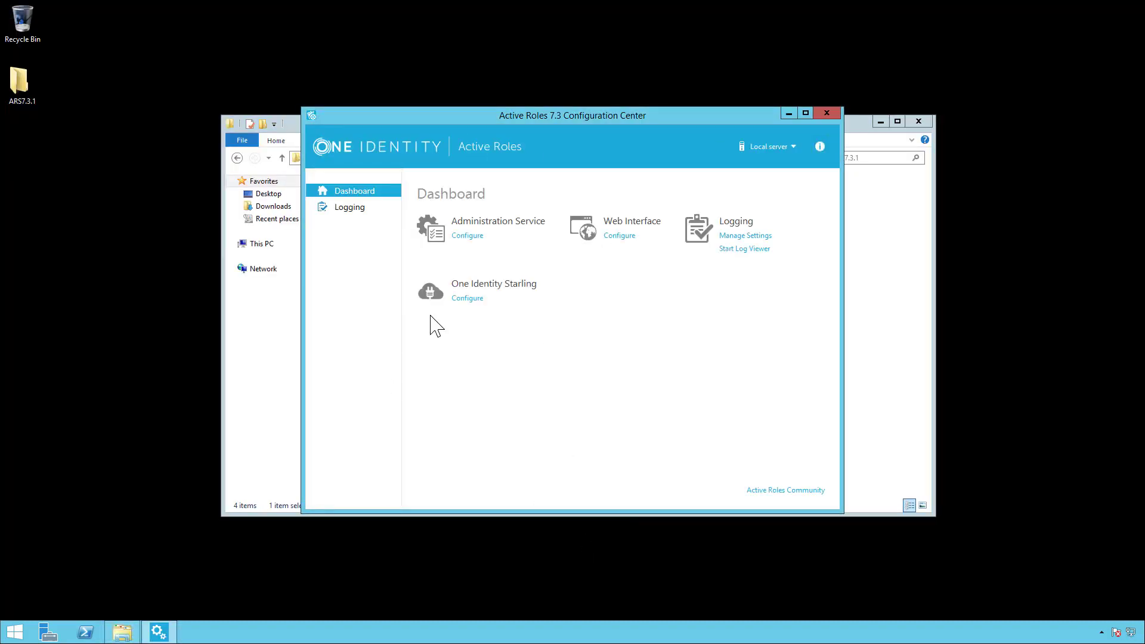
{"action": "left_click", "coordinate": [805, 113]}
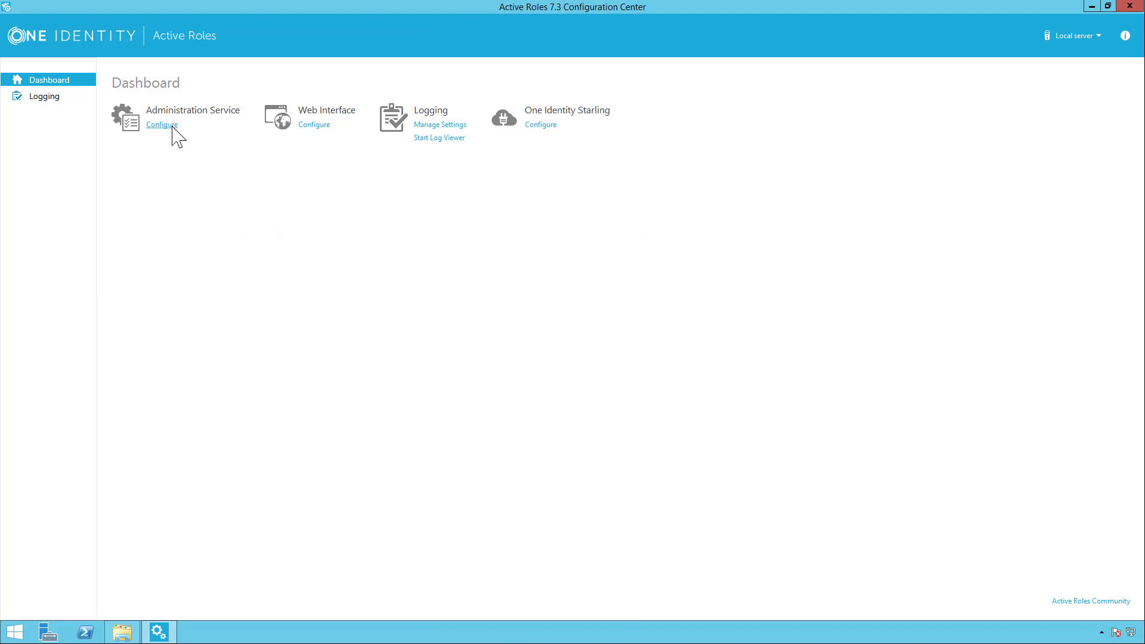
{"action": "left_click", "coordinate": [172, 127]}
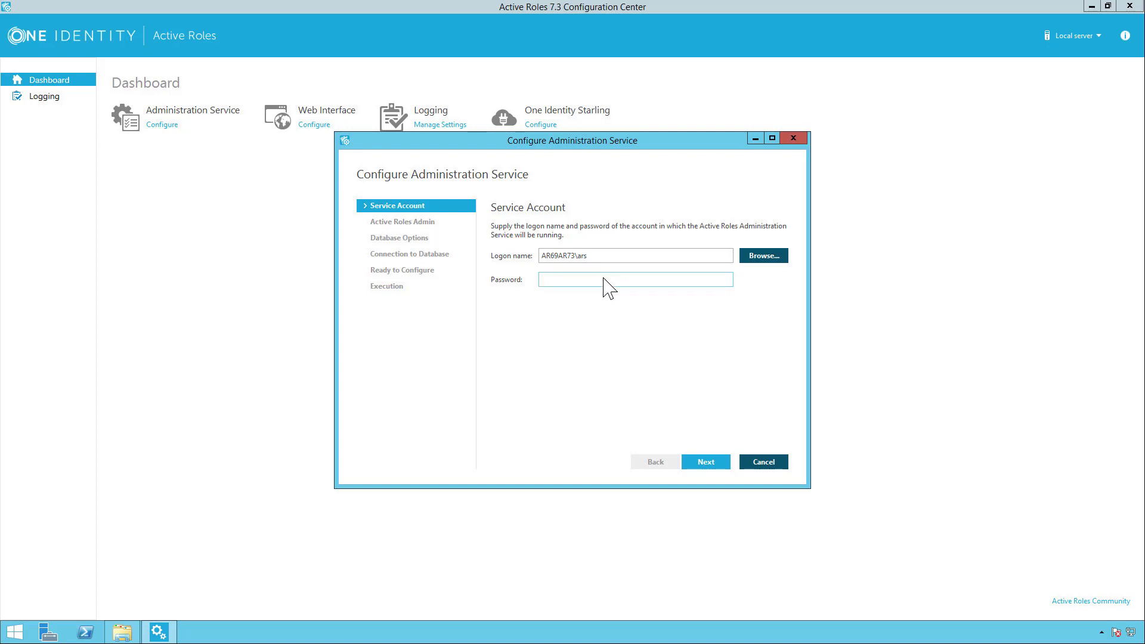
{"action": "type", "text": "***"}
{"action": "left_click", "coordinate": [710, 464]}
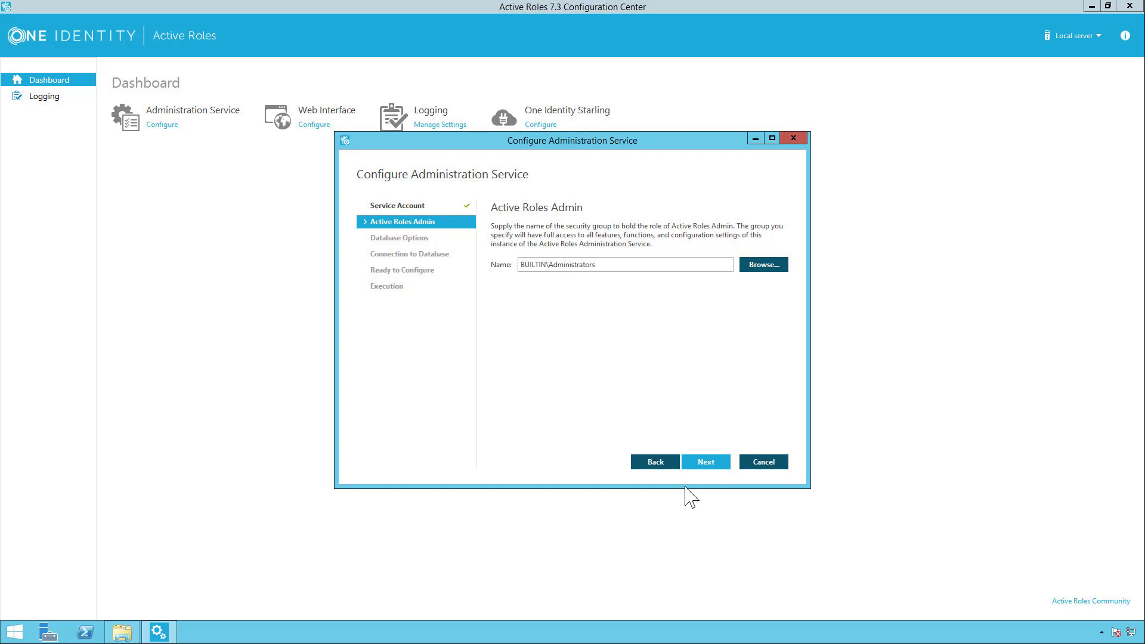
{"action": "left_click", "coordinate": [706, 467]}
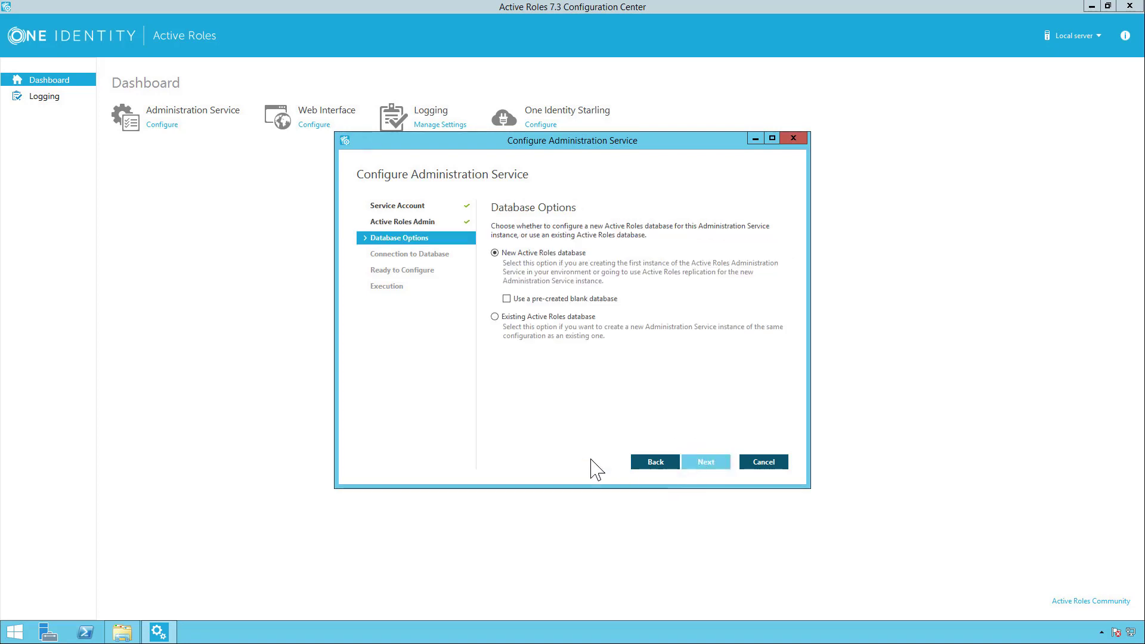
{"action": "left_click", "coordinate": [716, 468]}
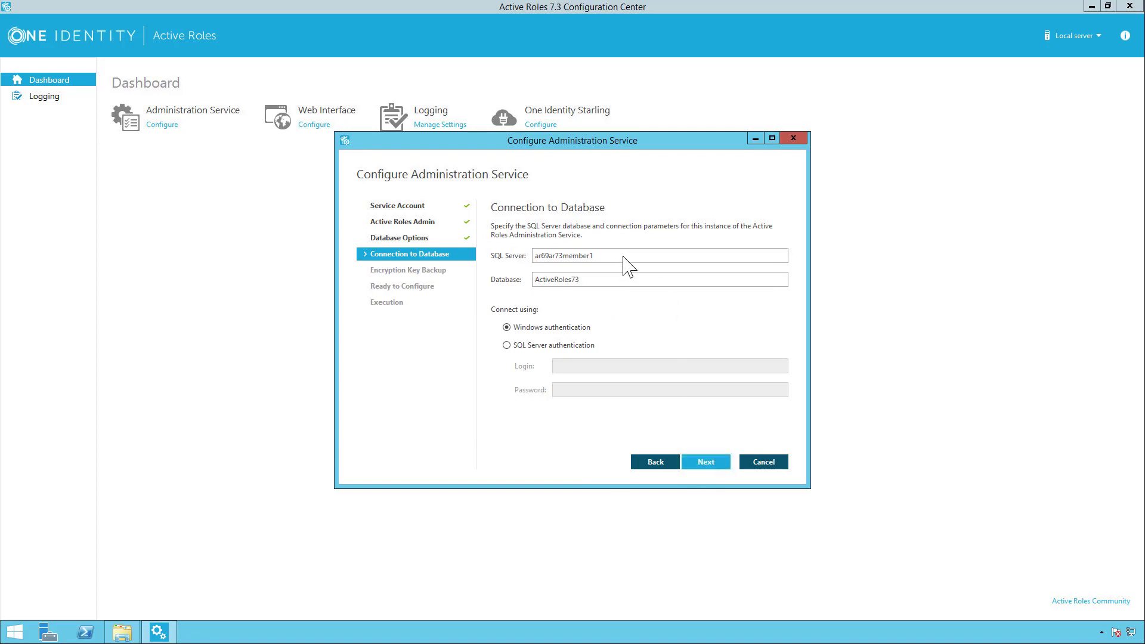
Step: Use SQL Server ar69ar73SQL1 and back up the encryption key without a password
{"action": "left_click", "coordinate": [603, 263]}
{"action": "left_click", "coordinate": [606, 262]}
{"action": "left_click", "coordinate": [707, 461]}
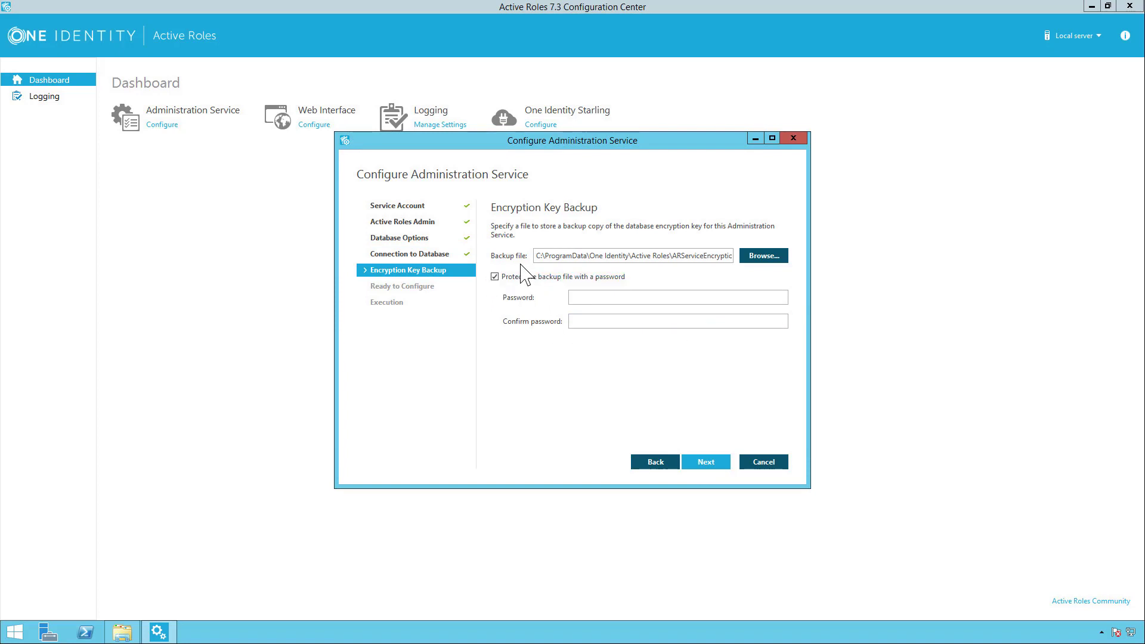
{"action": "left_click", "coordinate": [494, 277]}
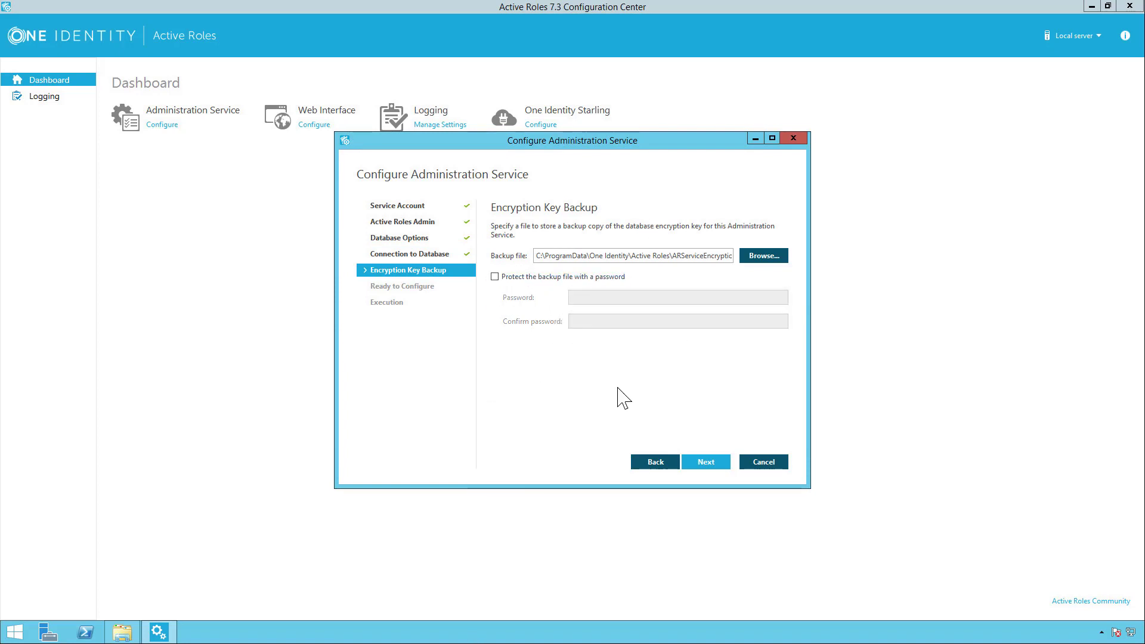
{"action": "left_click", "coordinate": [697, 469]}
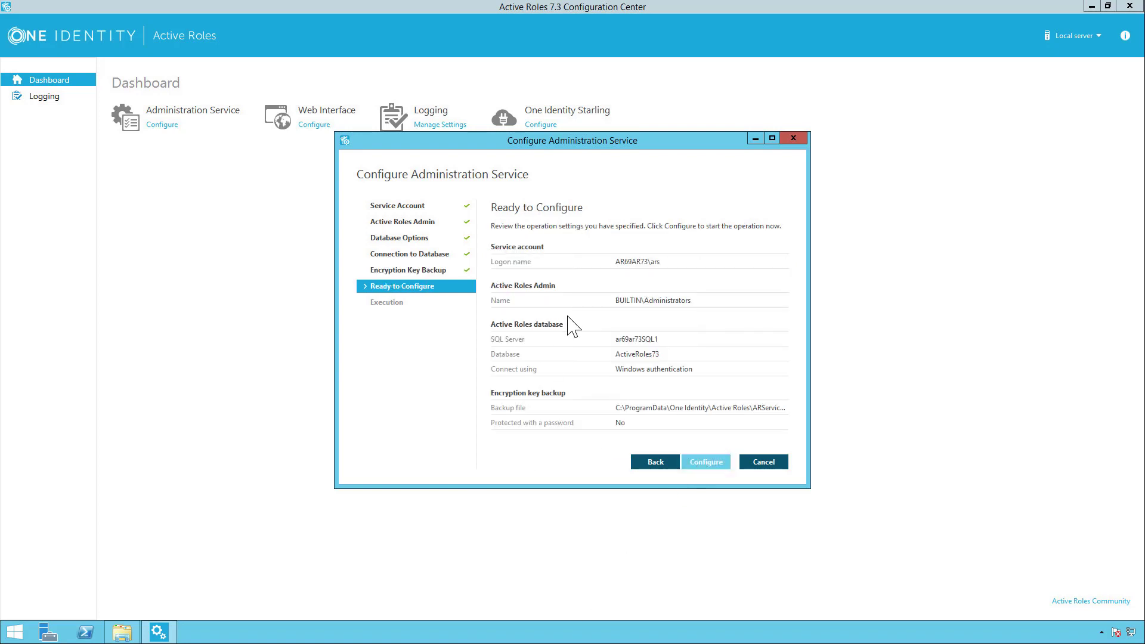
{"action": "left_click", "coordinate": [709, 468]}
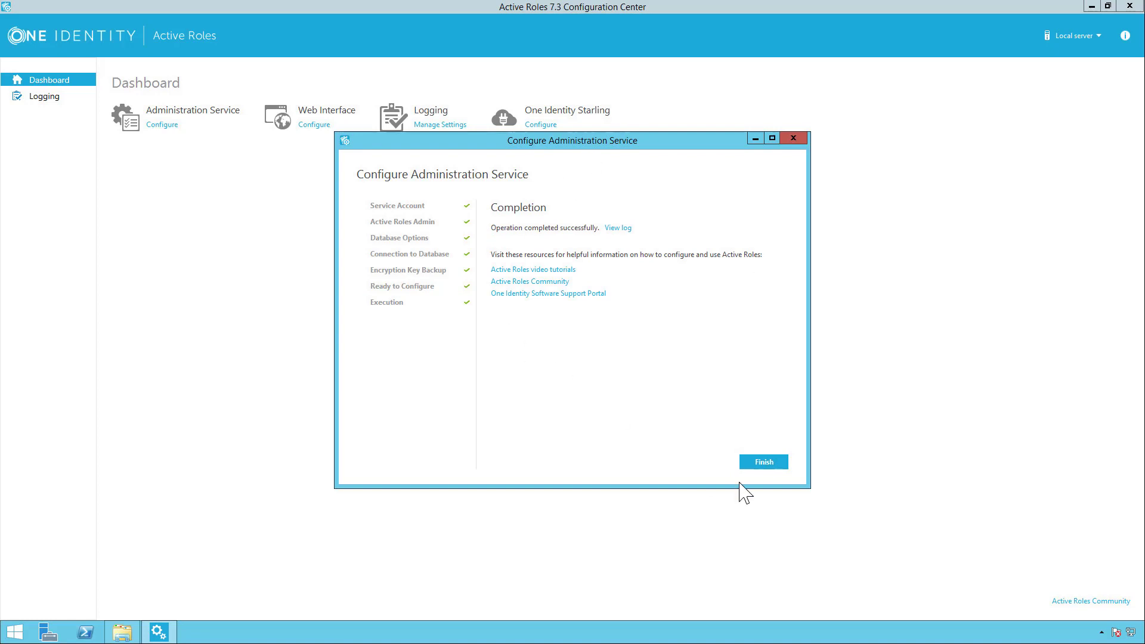
Step: Close the finished wizard and search 'service' to open Component Services
{"action": "left_click", "coordinate": [754, 464]}
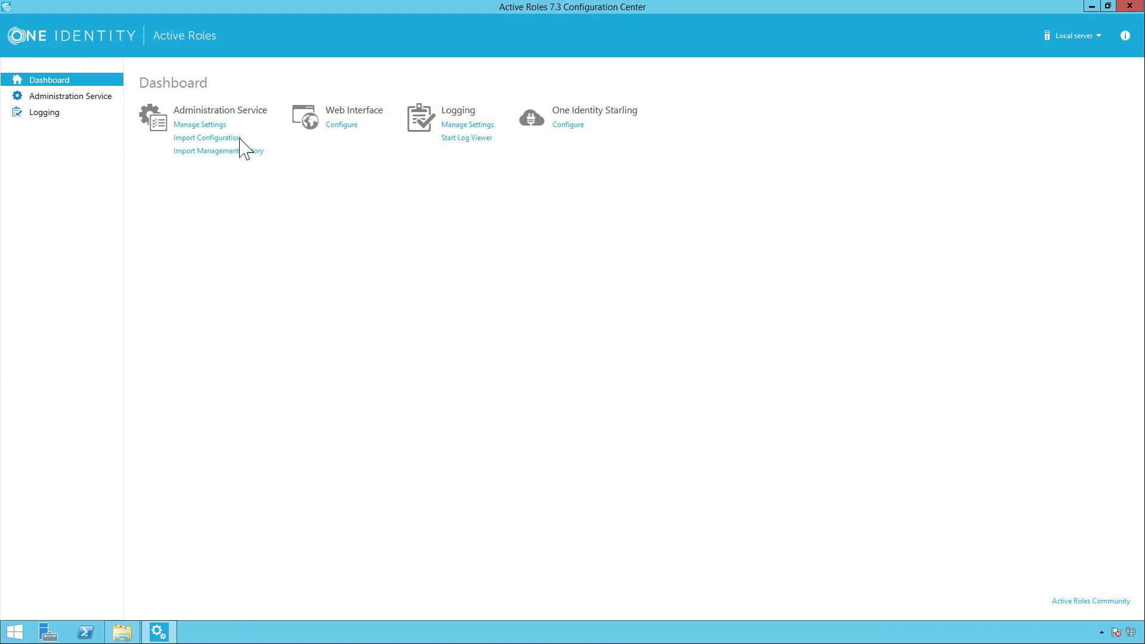
{"action": "left_click", "coordinate": [21, 634]}
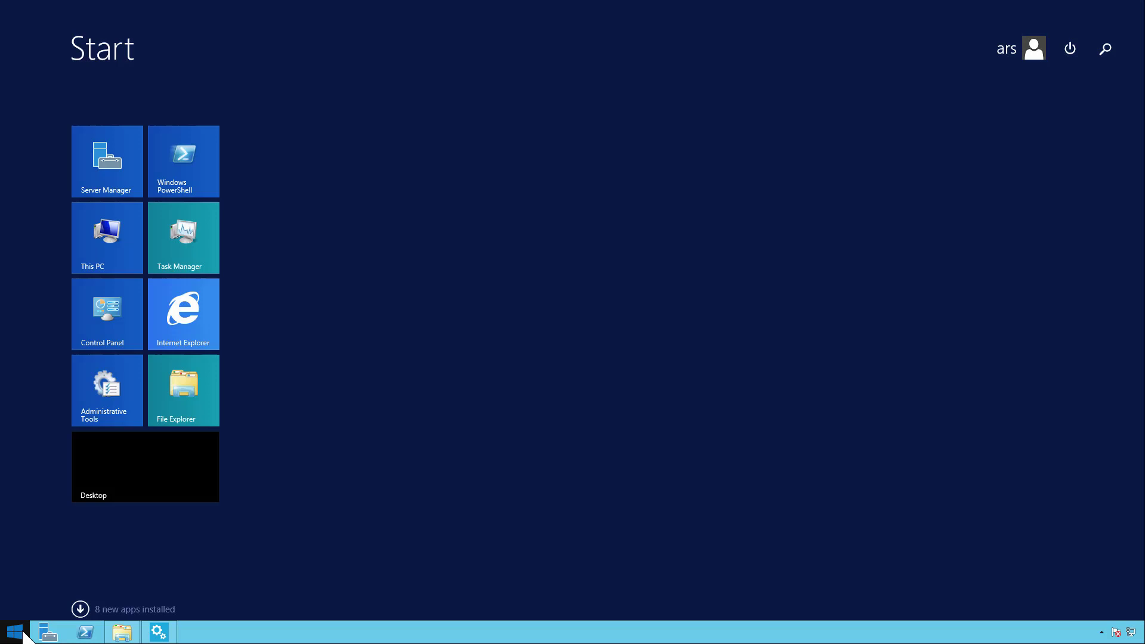
{"action": "type", "text": "services"}
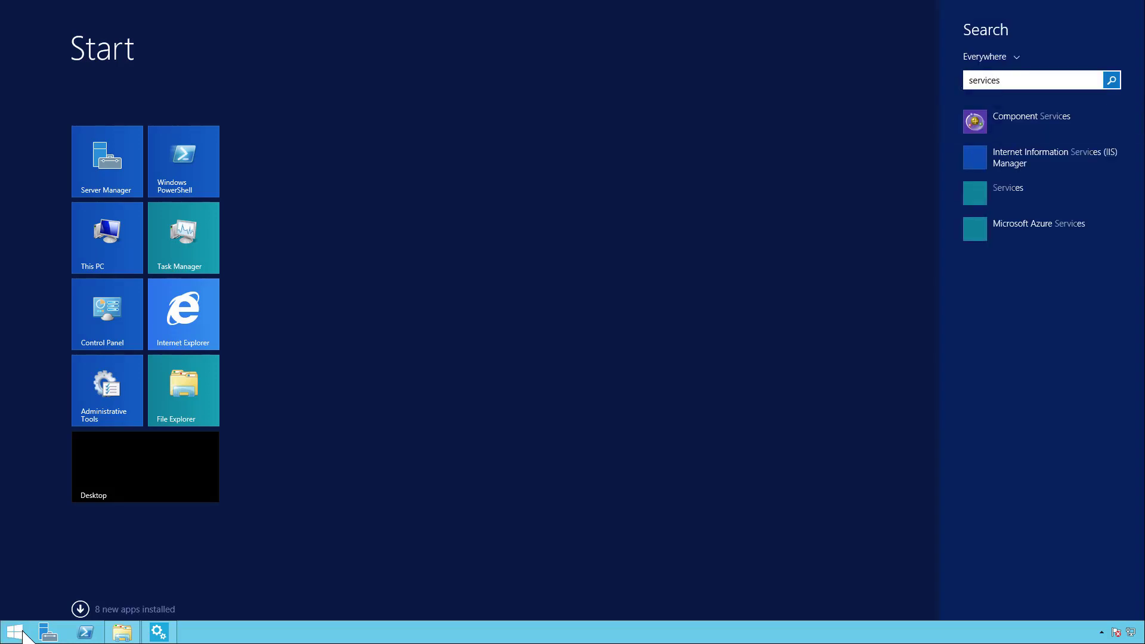
{"action": "key", "text": "Escape"}
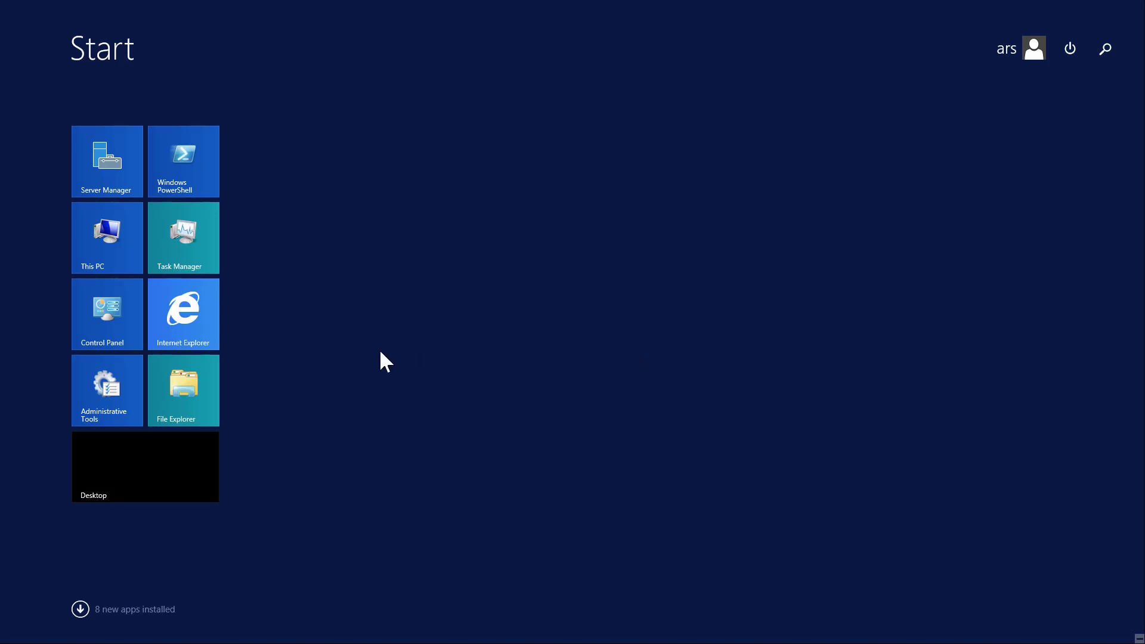
{"action": "key", "text": "Escape"}
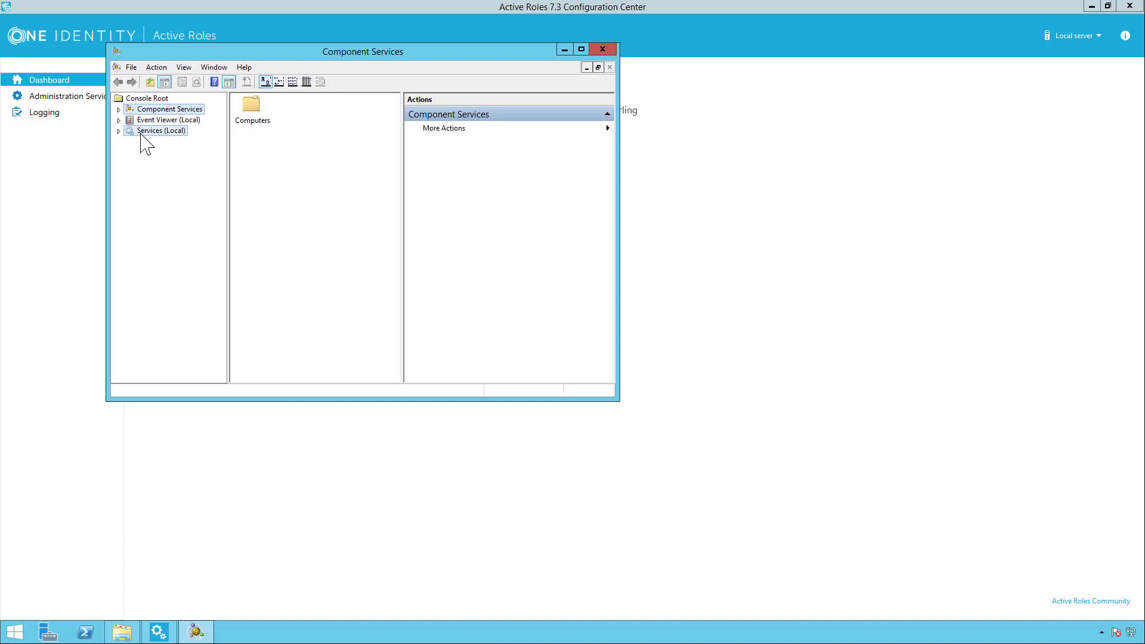
Step: Stop the Active Roles Administration Service in the local Services list and return to the dashboard
{"action": "left_click", "coordinate": [141, 133]}
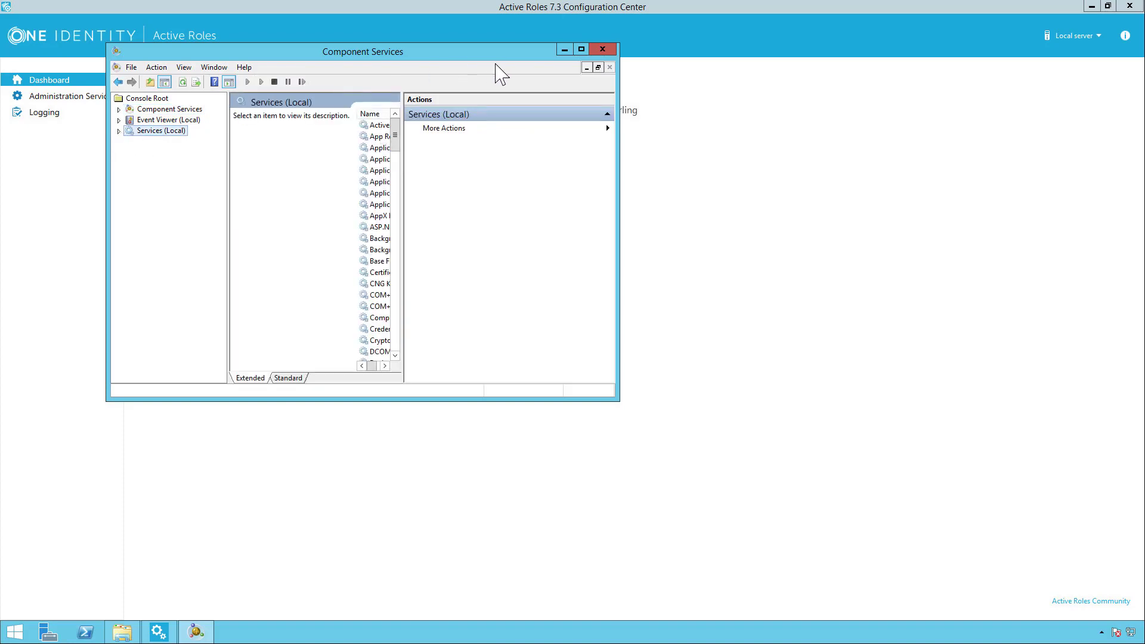
{"action": "left_click", "coordinate": [582, 49]}
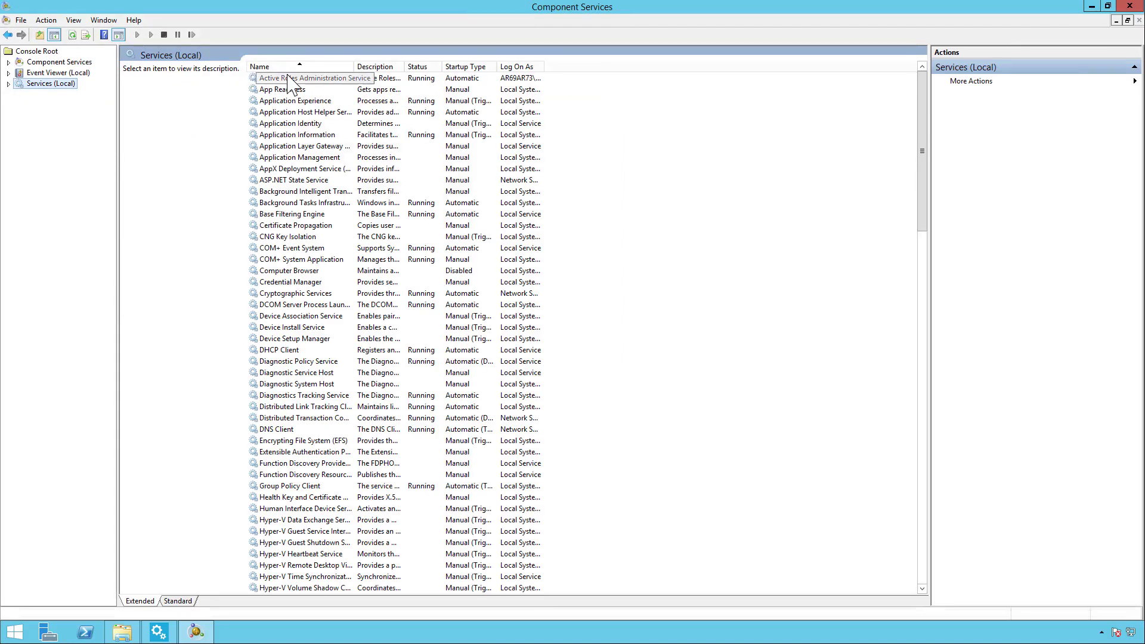
{"action": "left_click", "coordinate": [291, 78]}
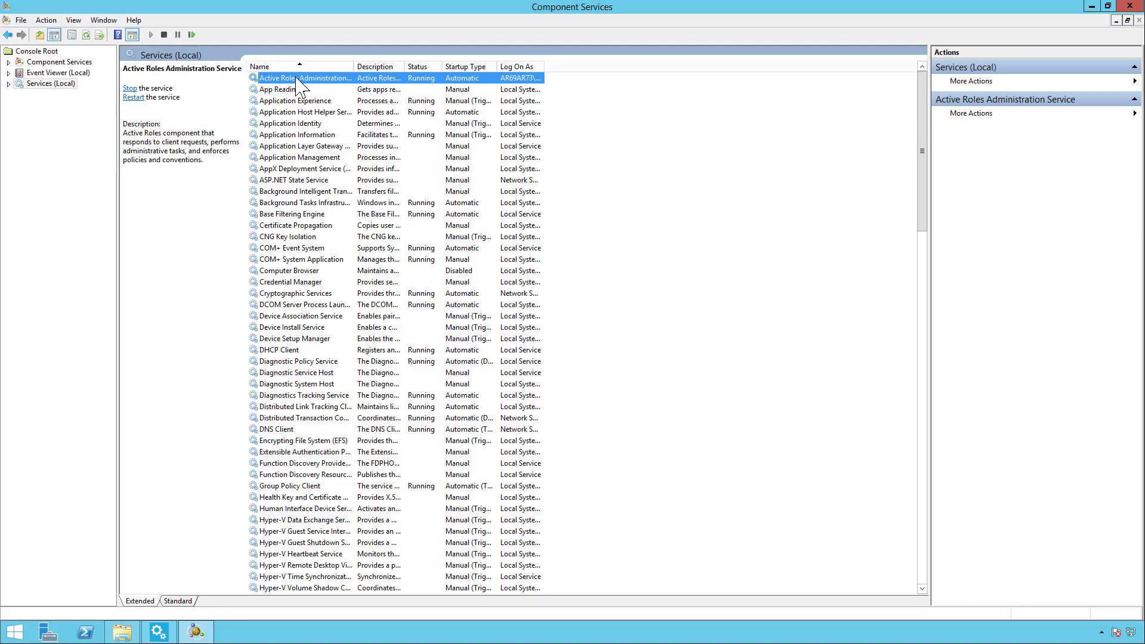
{"action": "left_click", "coordinate": [130, 89]}
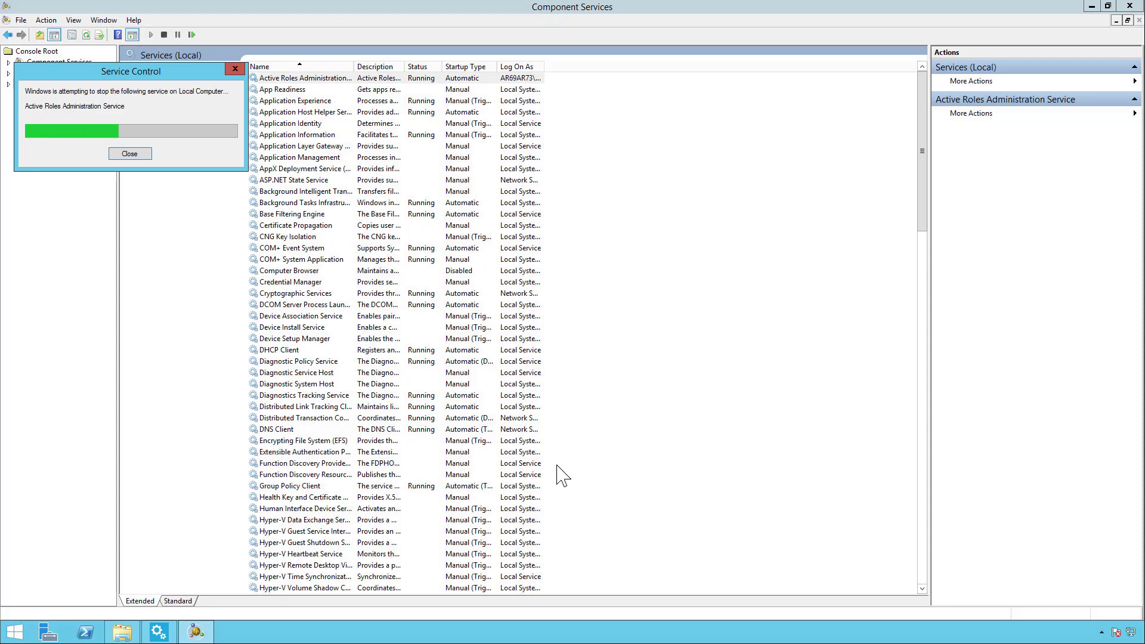
{"action": "left_click", "coordinate": [1090, 5]}
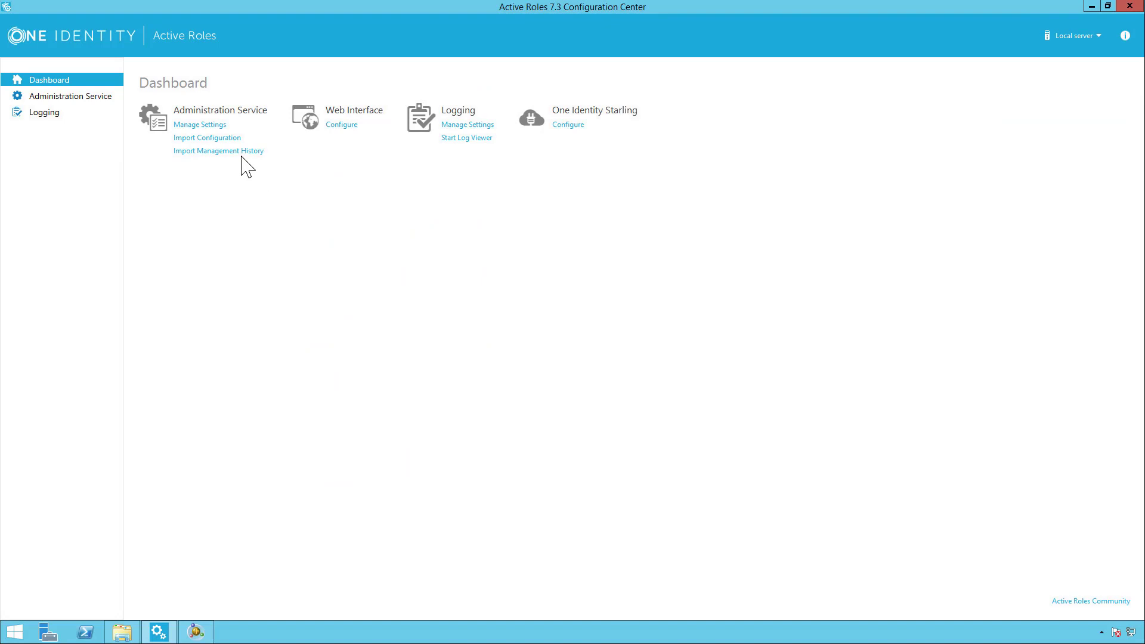
{"action": "left_click", "coordinate": [223, 143]}
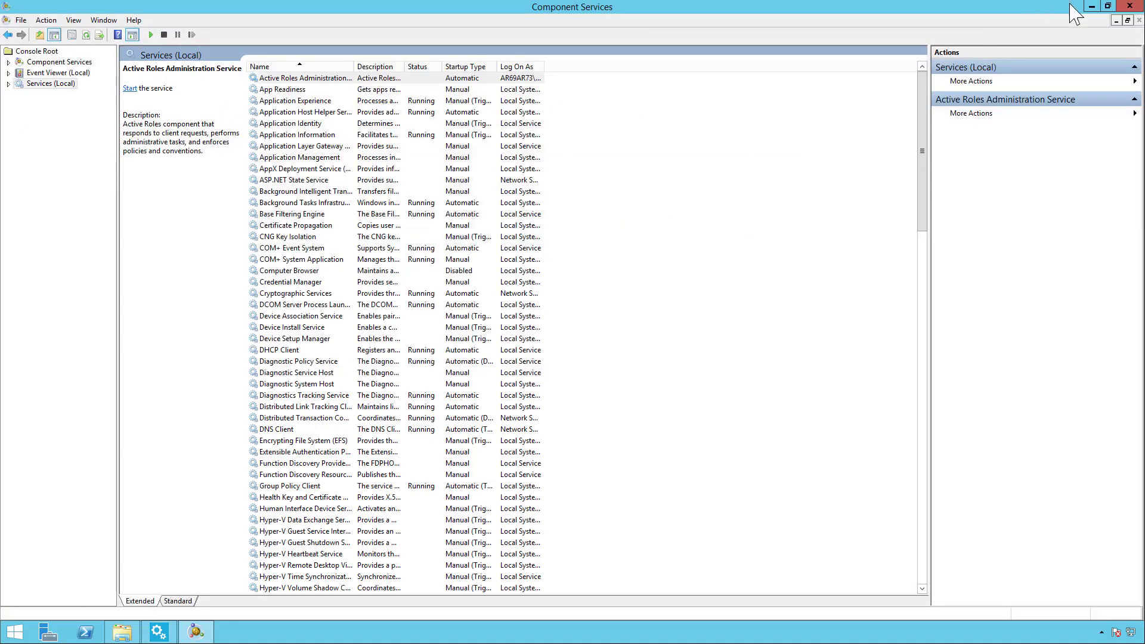
{"action": "left_click", "coordinate": [1091, 6]}
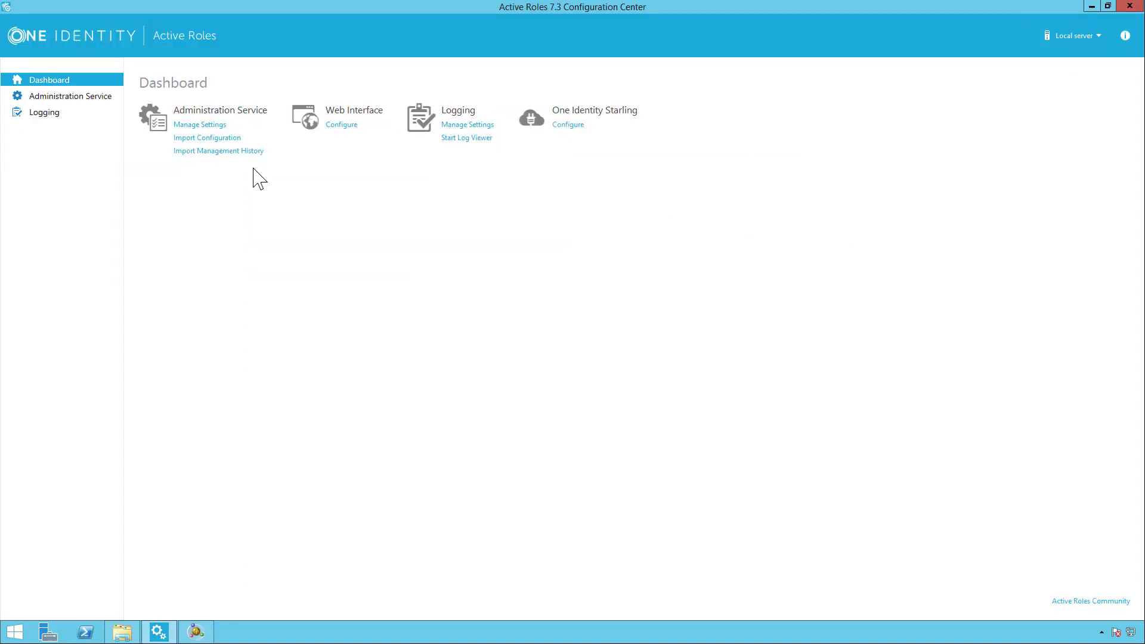
Step: Import the ActiveRoles69 configuration from source server AR69ARA into ActiveRoles73
{"action": "left_click", "coordinate": [218, 138]}
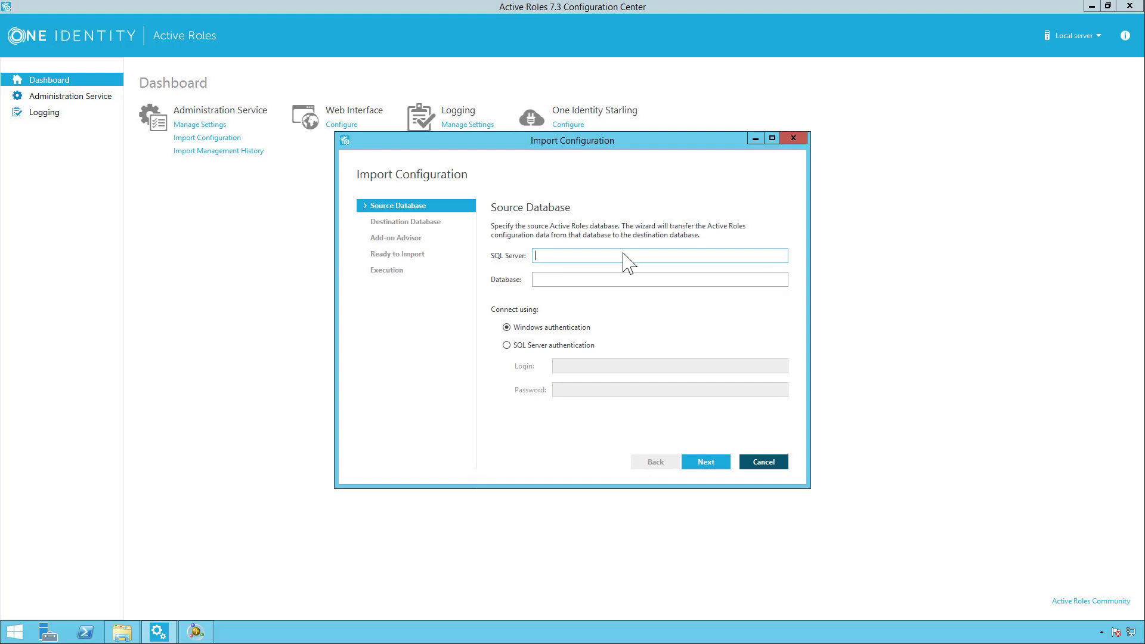
{"action": "type", "text": "AR69AR"}
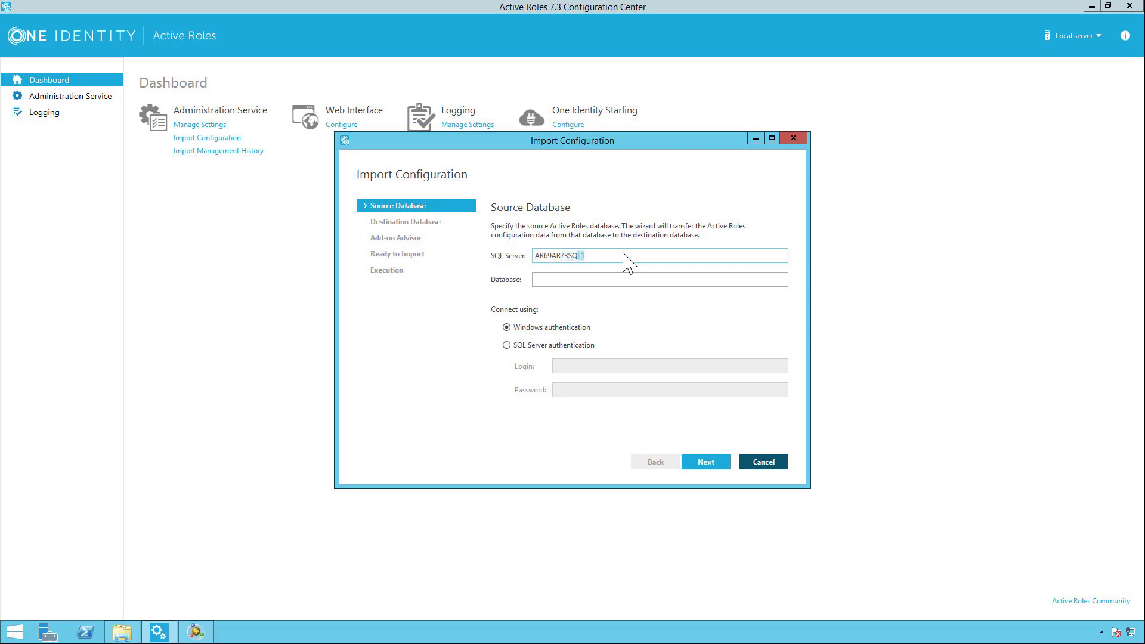
{"action": "type", "text": "A"}
{"action": "left_click", "coordinate": [702, 467]}
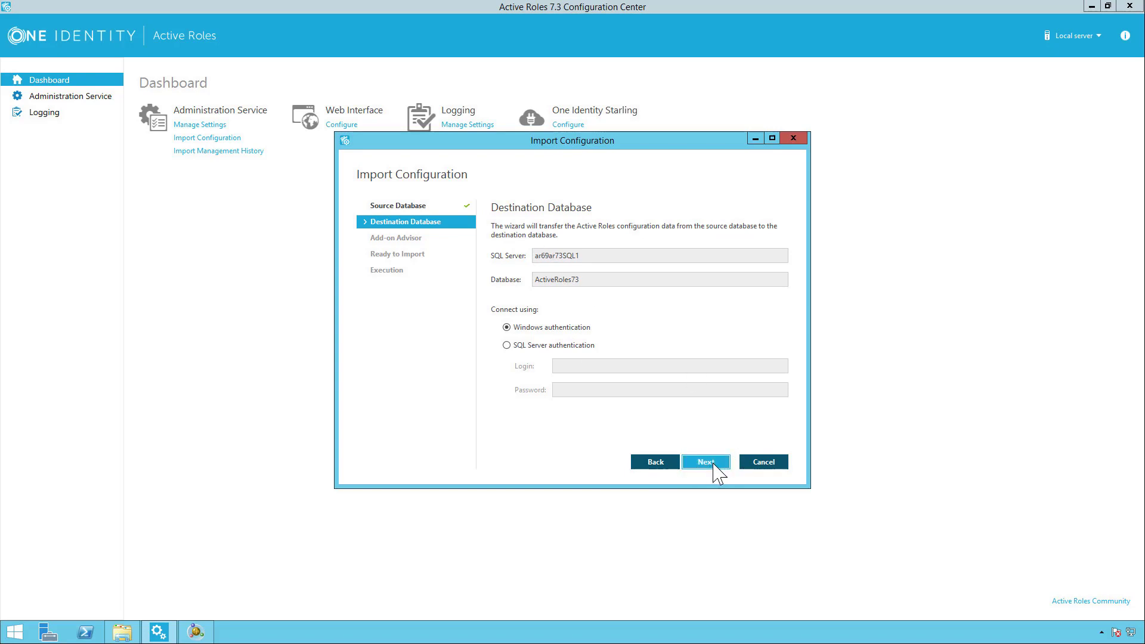
{"action": "left_click", "coordinate": [707, 462]}
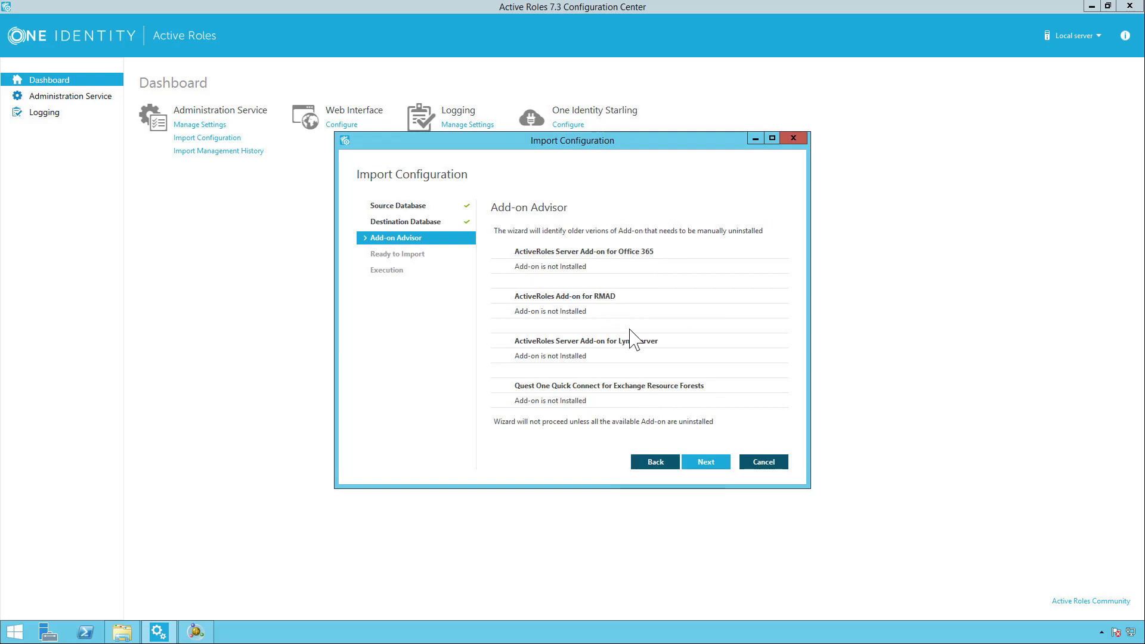
{"action": "left_click", "coordinate": [705, 464]}
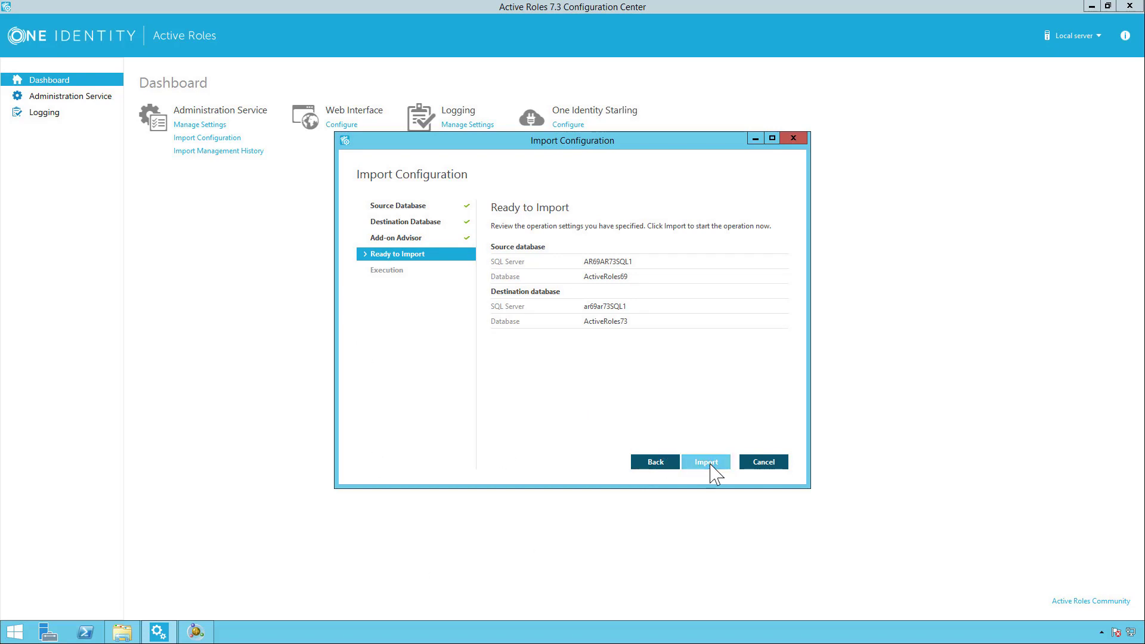
{"action": "left_click", "coordinate": [712, 471]}
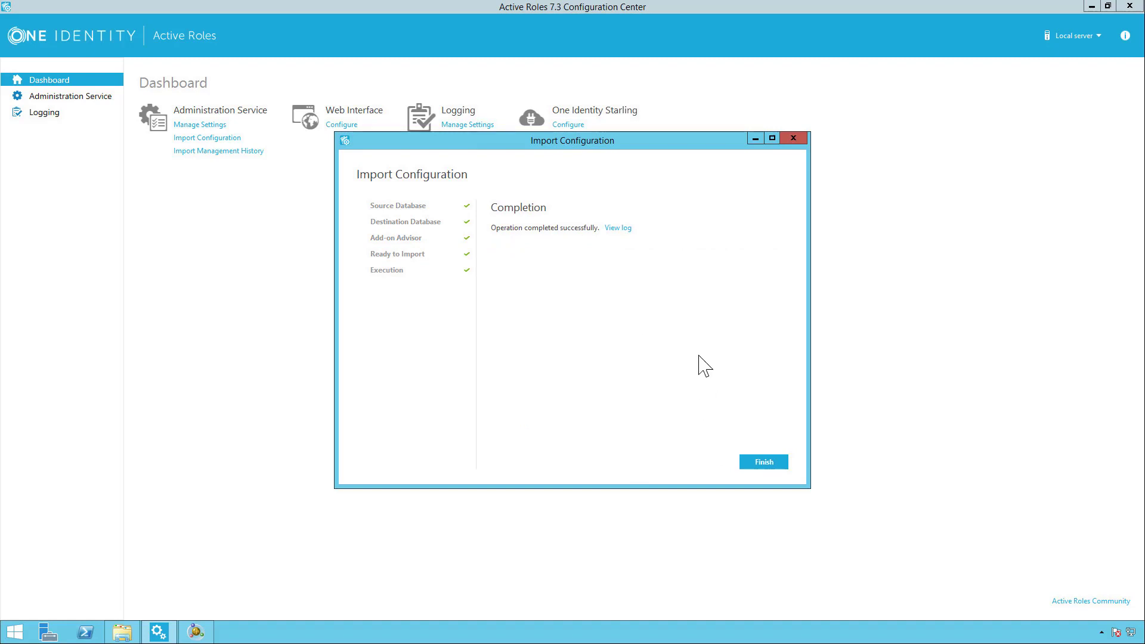
{"action": "left_click", "coordinate": [775, 467]}
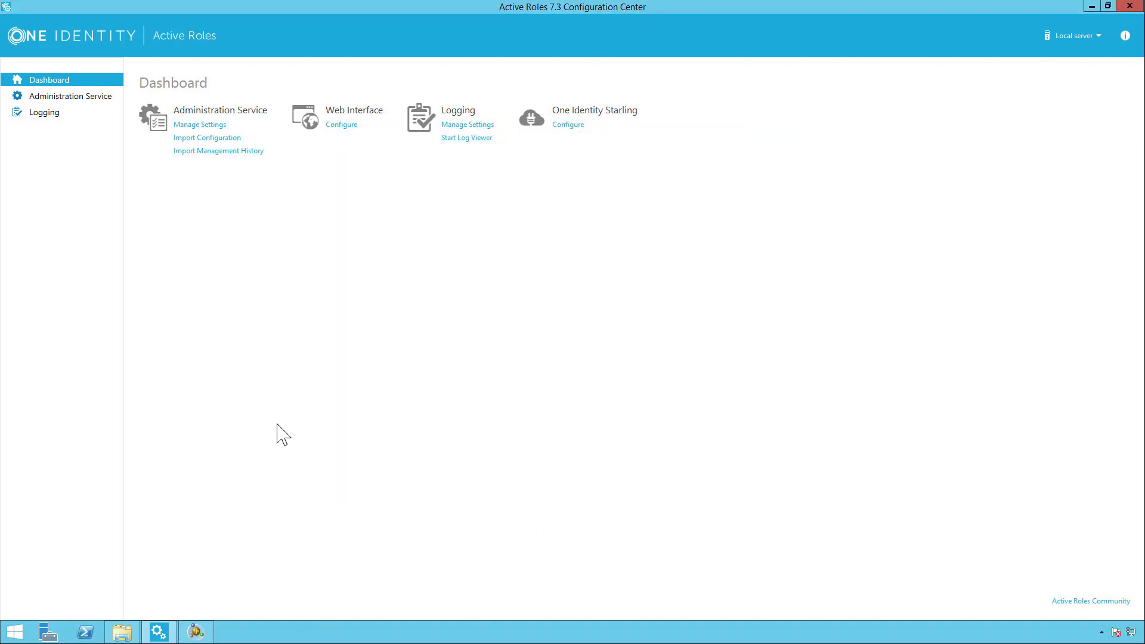
Step: Open Services via a 'servi' search and start the Active Roles Administration Service
{"action": "left_click", "coordinate": [16, 632]}
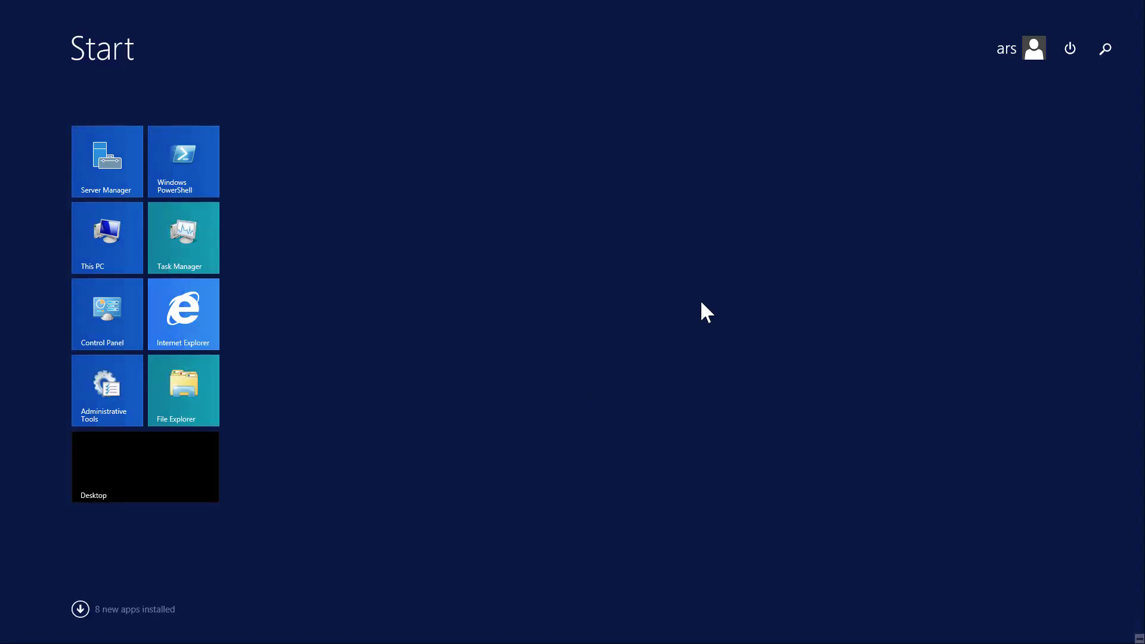
{"action": "type", "text": "services"}
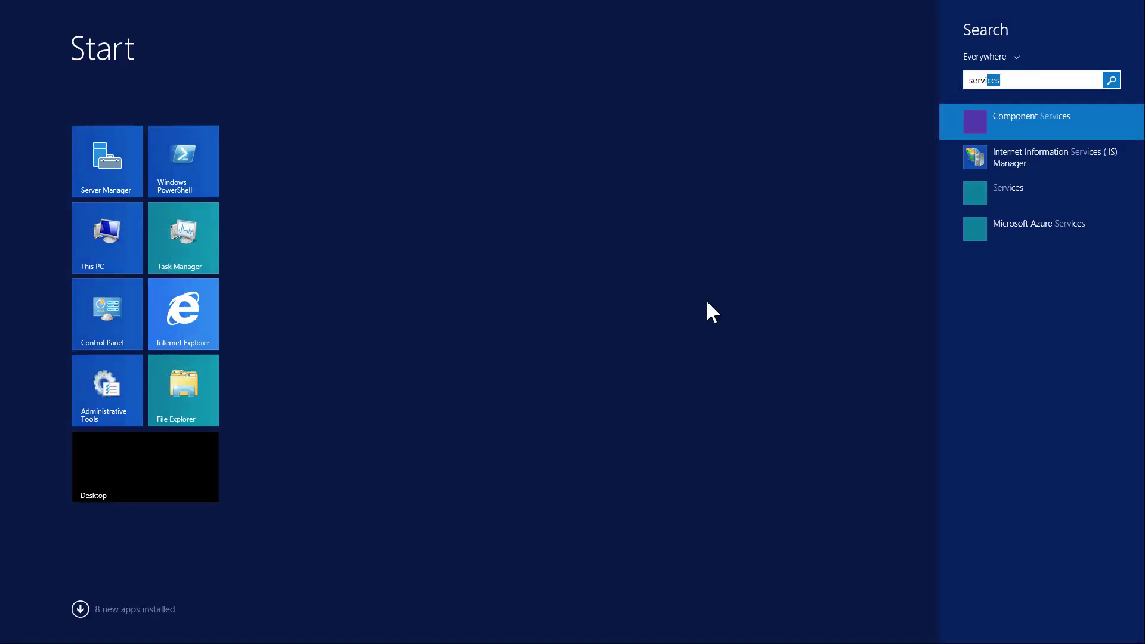
{"action": "left_click", "coordinate": [987, 190]}
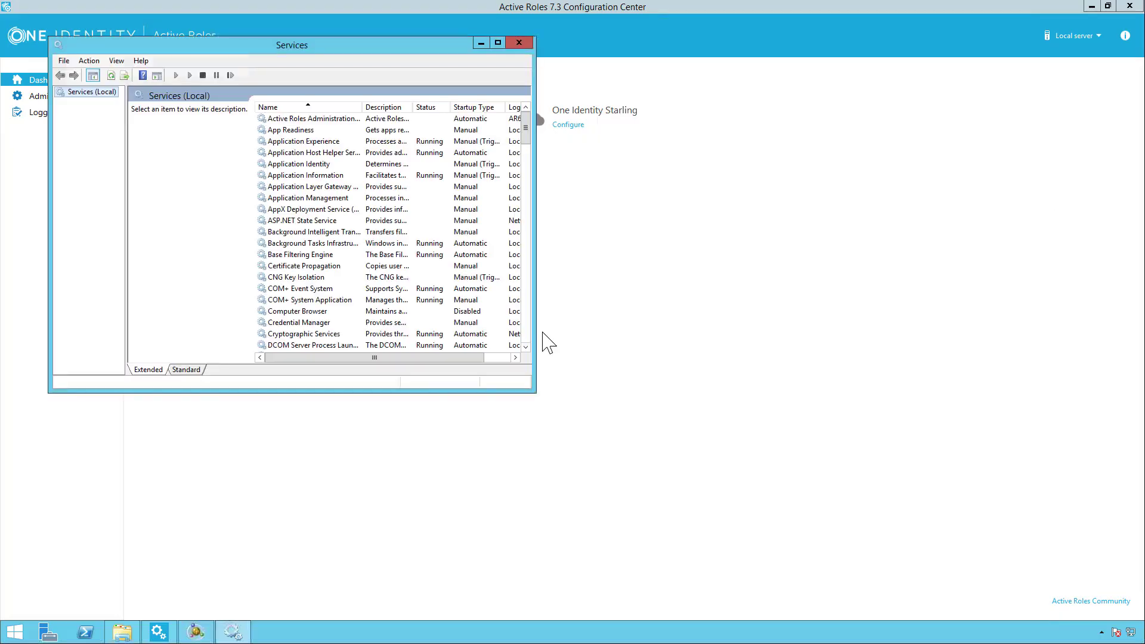
{"action": "left_click", "coordinate": [336, 128]}
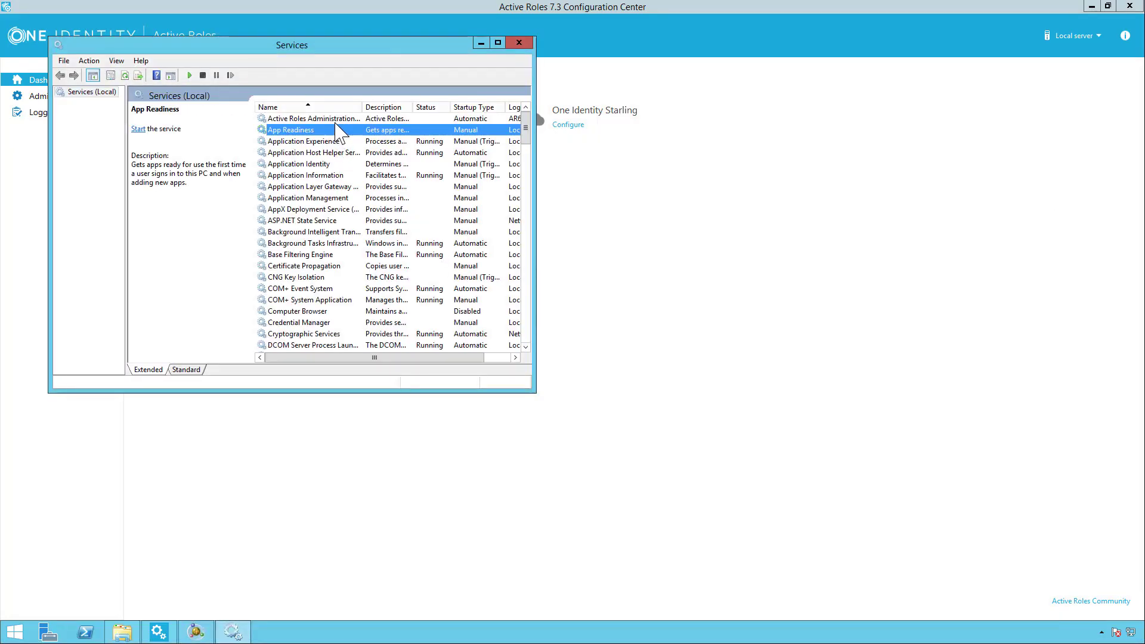
{"action": "left_click", "coordinate": [337, 120]}
{"action": "left_click", "coordinate": [138, 129]}
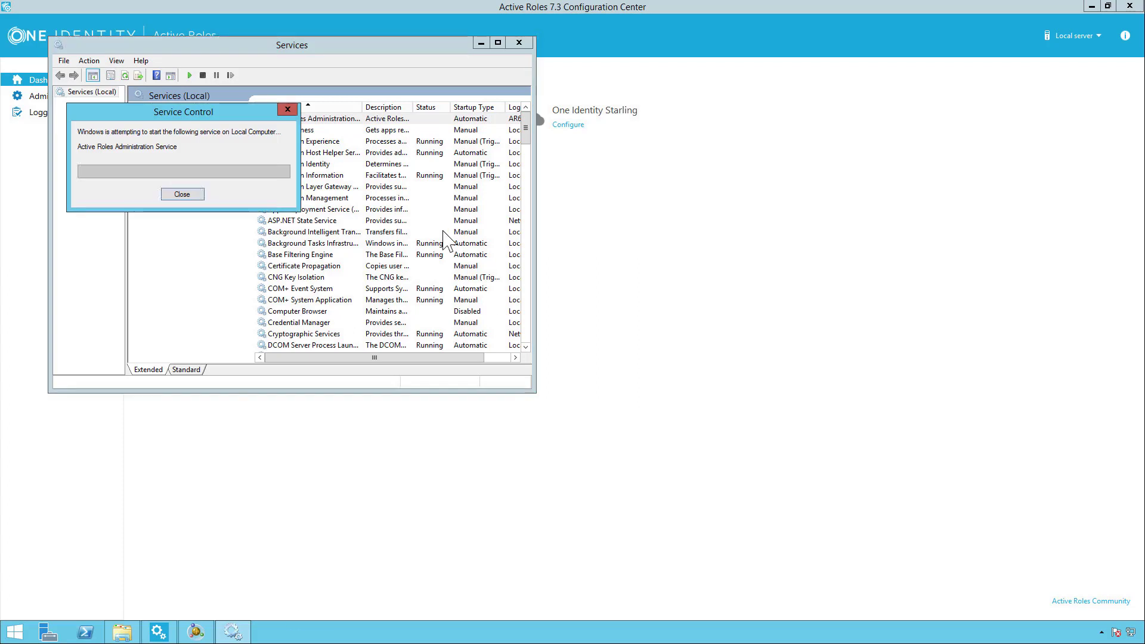
{"action": "left_click", "coordinate": [524, 42]}
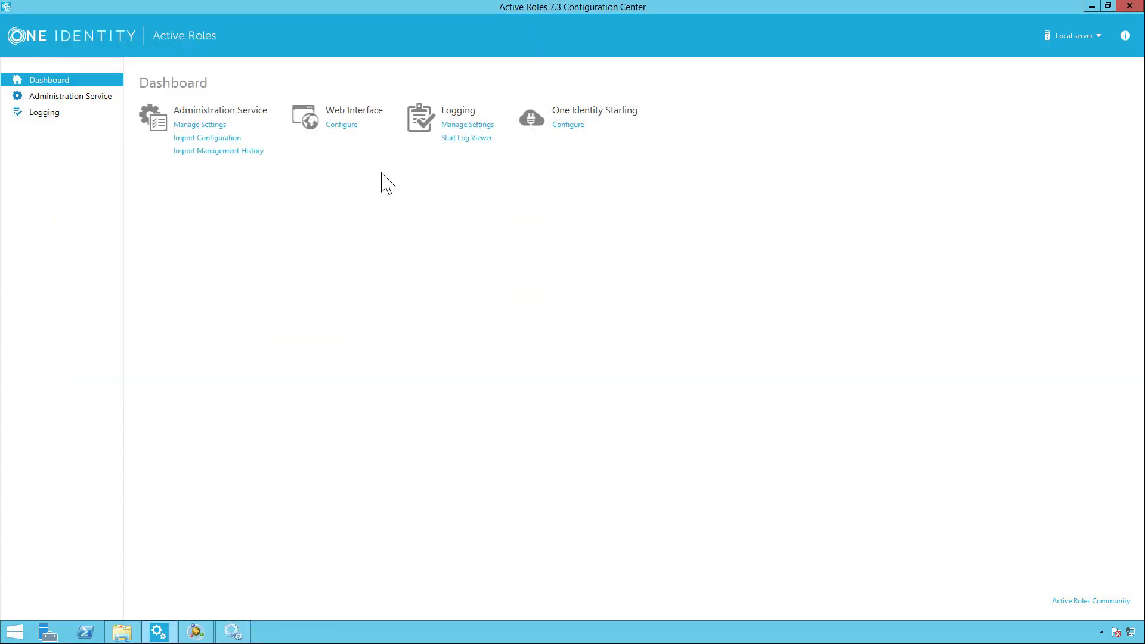
{"action": "left_click", "coordinate": [214, 127]}
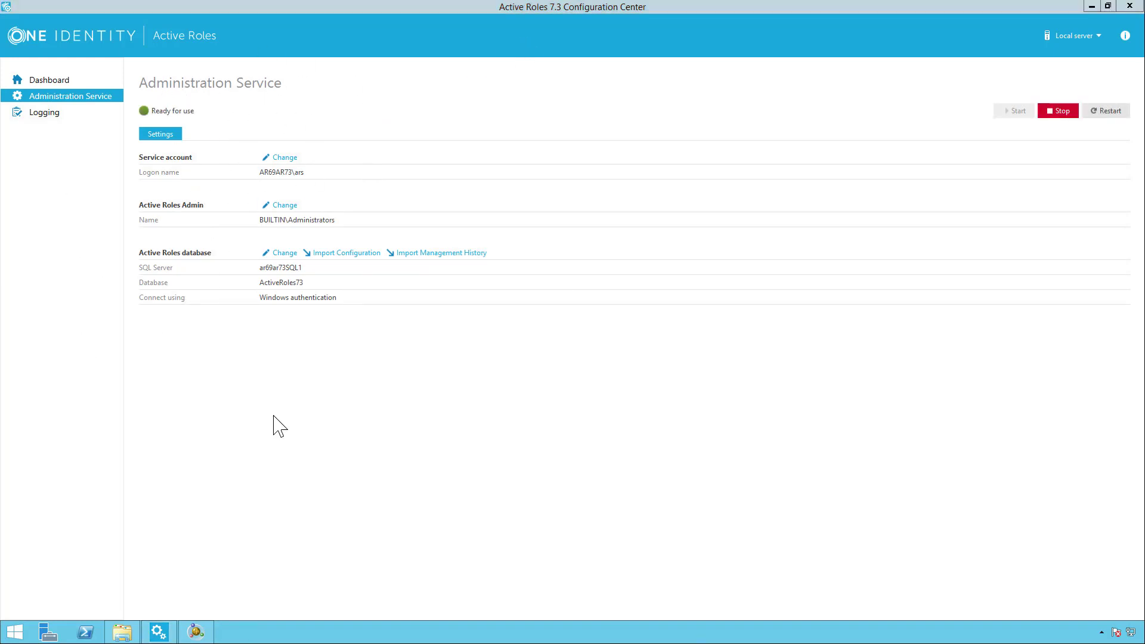
{"action": "left_click", "coordinate": [62, 81]}
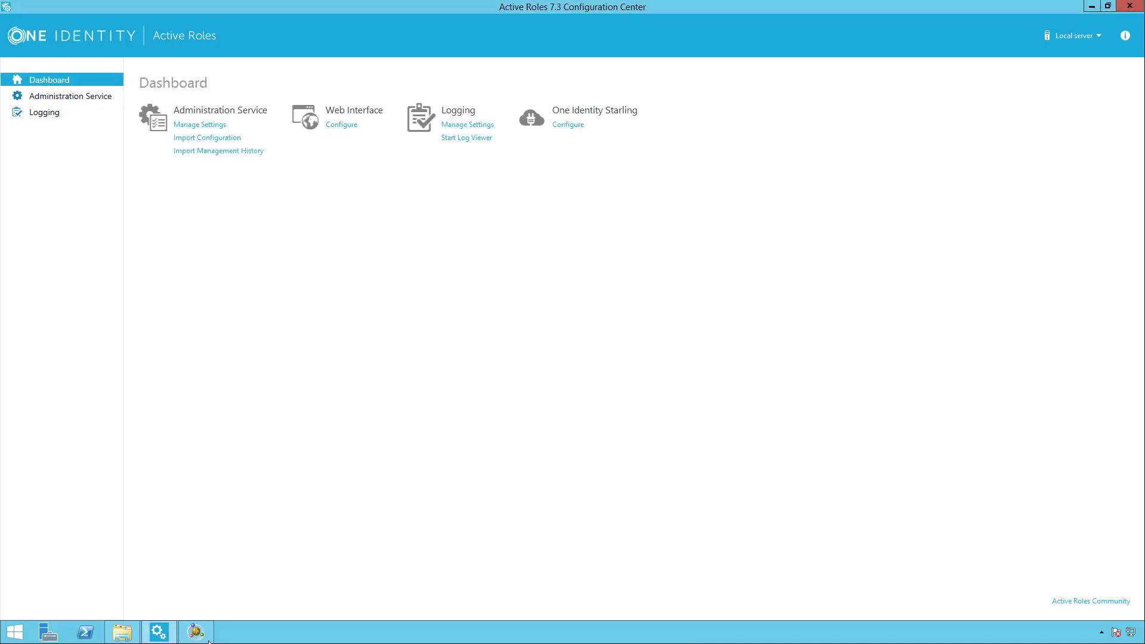
Step: Configure the Web Interface with the default local Administration Service option and close Configuration Center
{"action": "left_click", "coordinate": [341, 125]}
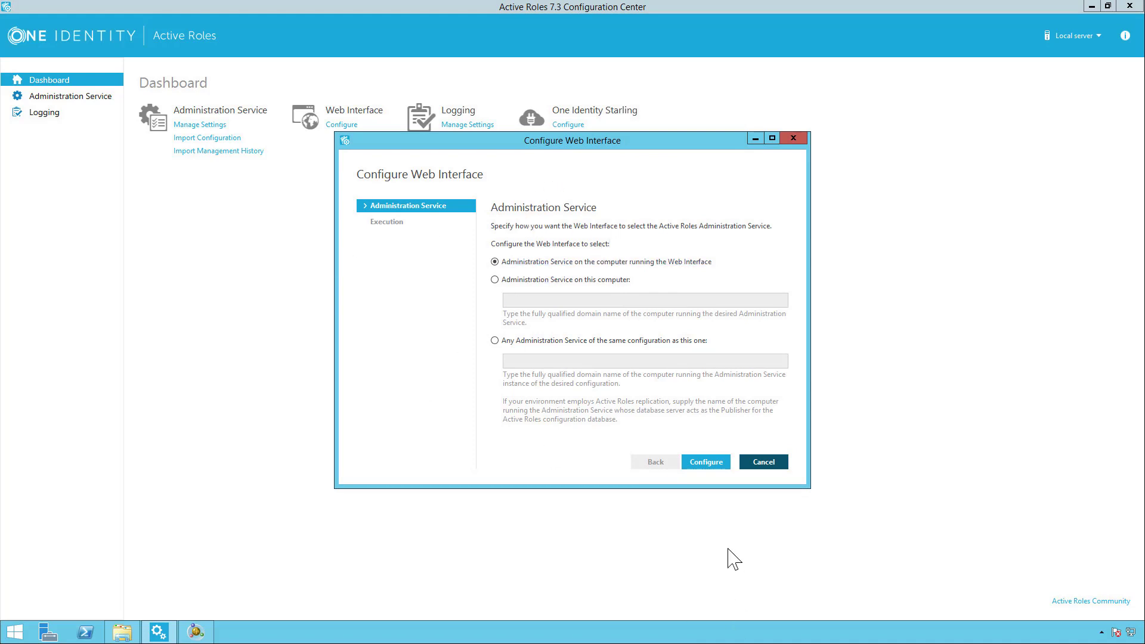
{"action": "left_click", "coordinate": [718, 466]}
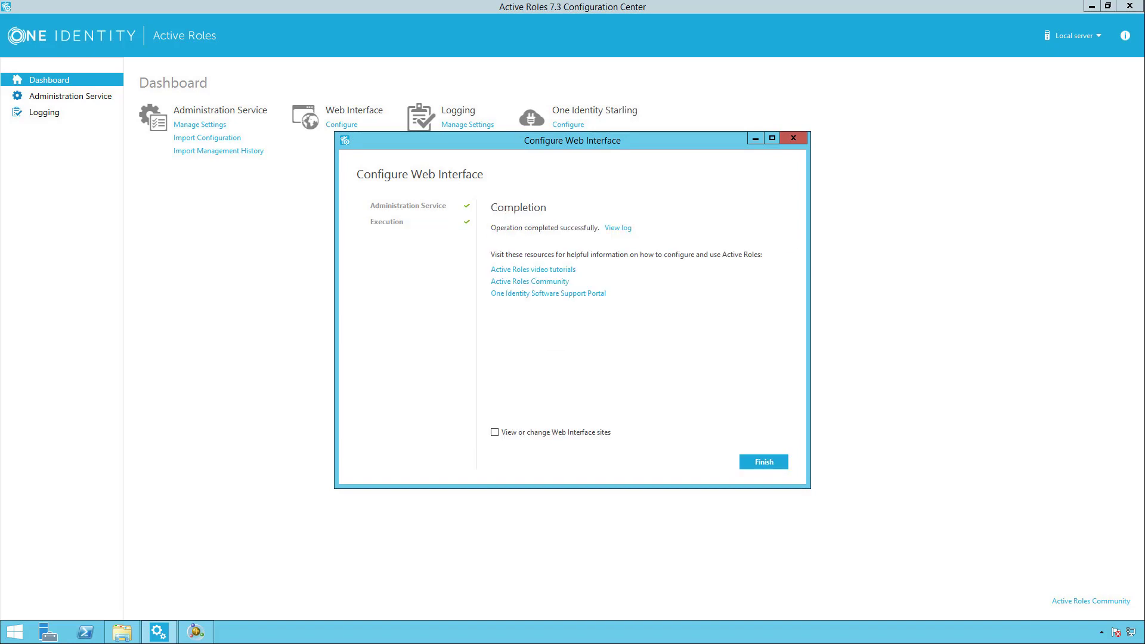
{"action": "left_click", "coordinate": [763, 462]}
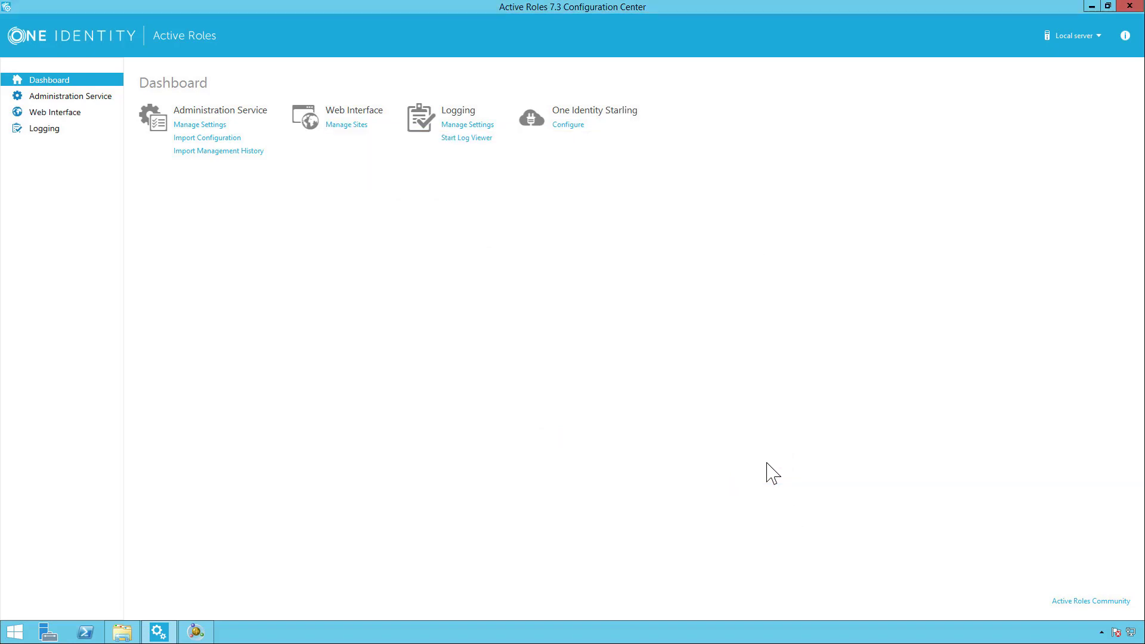
{"action": "left_click", "coordinate": [1129, 6]}
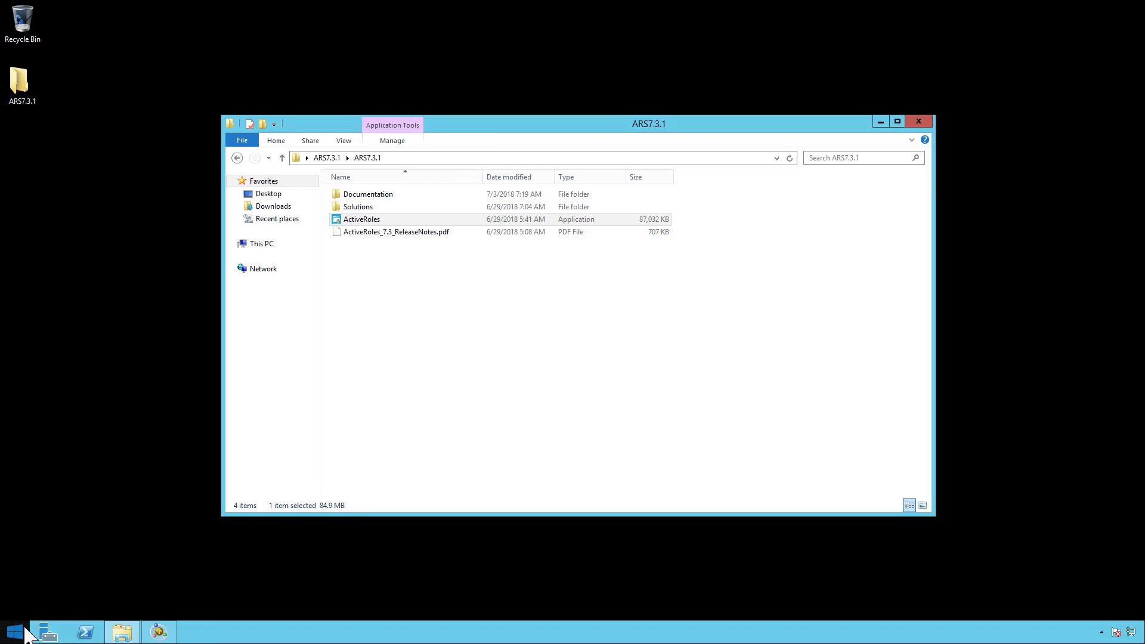
Step: Launch Active Roles 7.3 Console from the Apps list with admin rights and maximize it
{"action": "left_click", "coordinate": [12, 631]}
{"action": "left_click", "coordinate": [81, 609]}
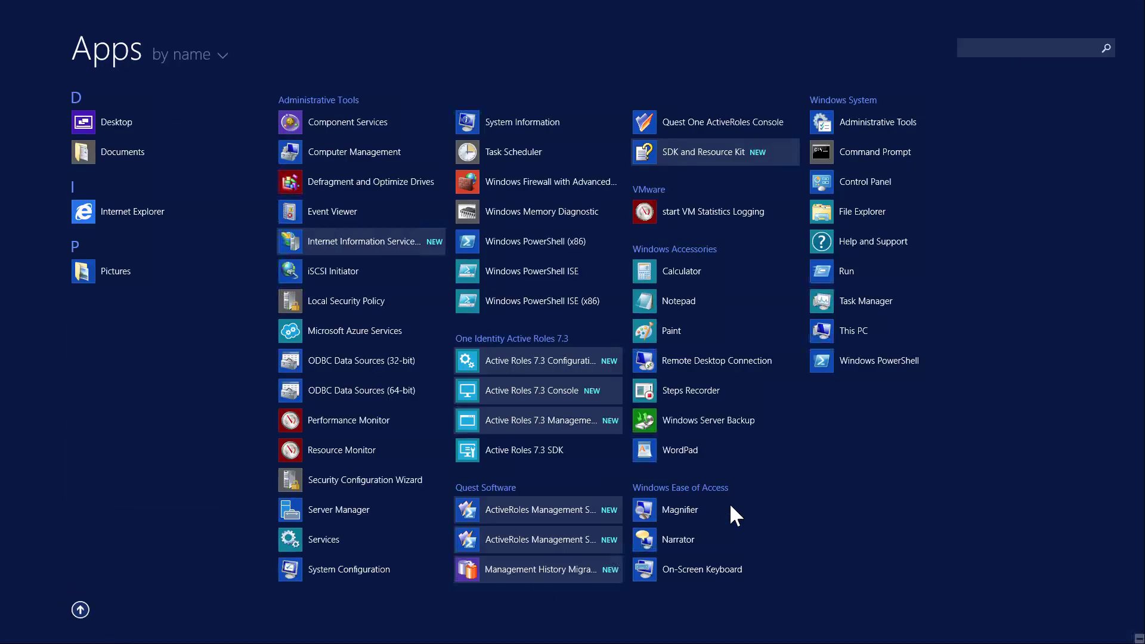
{"action": "left_click", "coordinate": [531, 393]}
{"action": "left_click", "coordinate": [614, 337]}
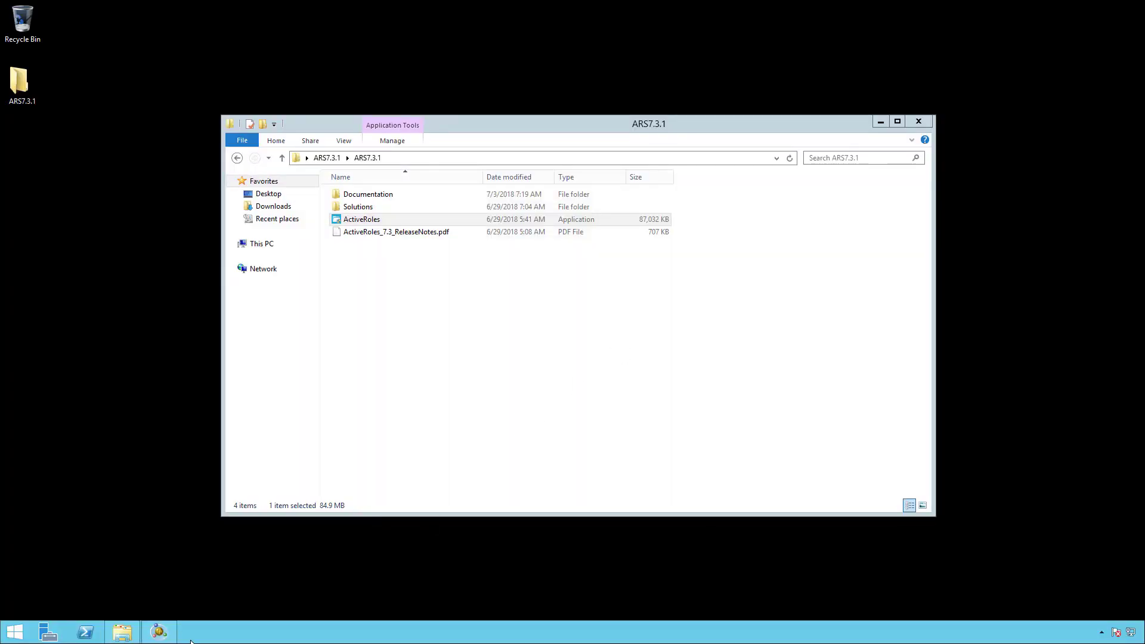
{"action": "mouse_move", "coordinate": [158, 632]}
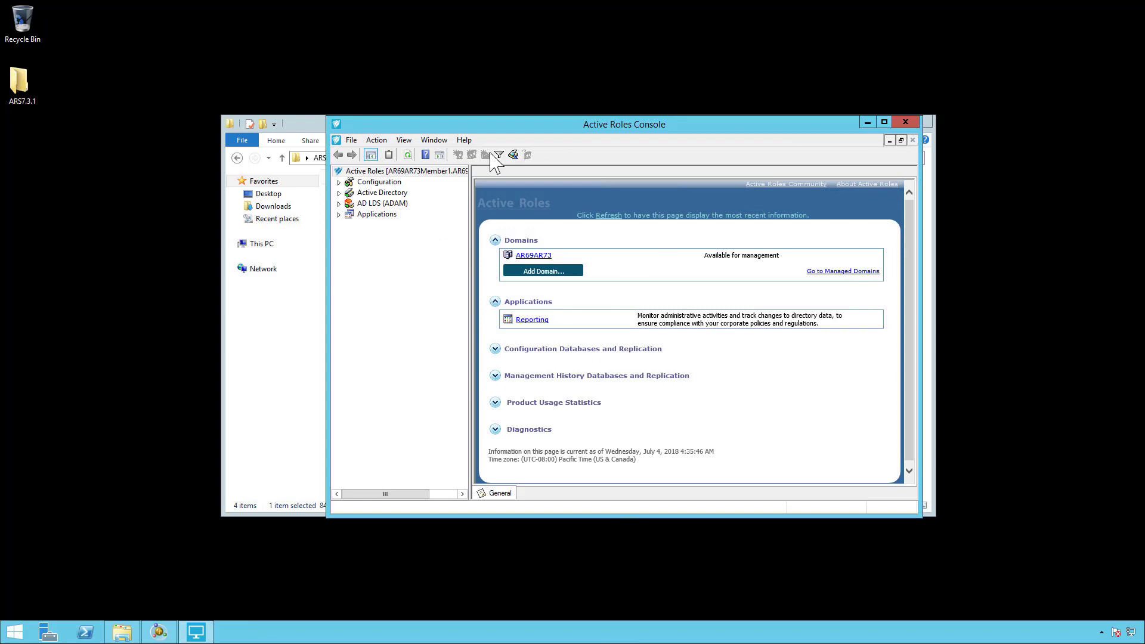
{"action": "left_click", "coordinate": [464, 140]}
{"action": "key", "text": "Escape"}
{"action": "left_click", "coordinate": [884, 121]}
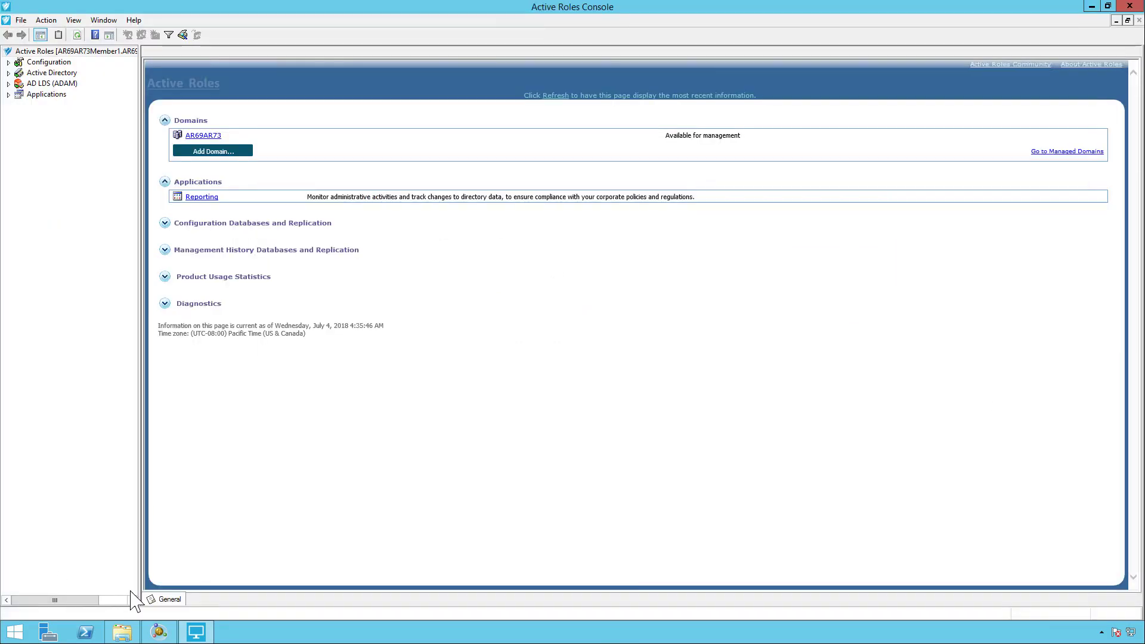